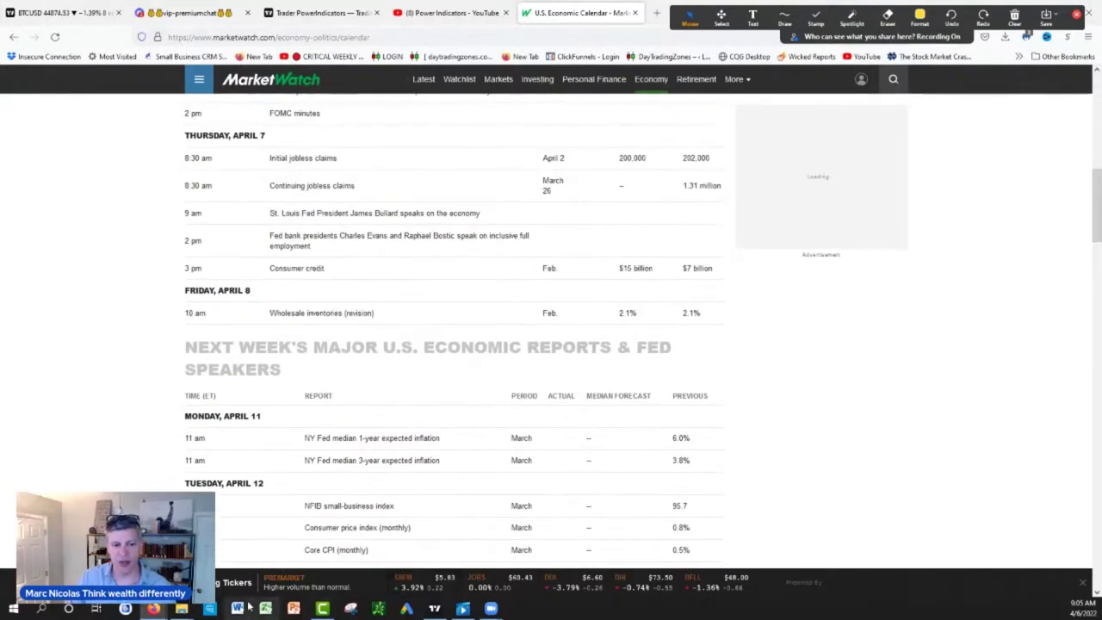
Step: Switch to TradingView and outline the S&P 500 chart's left shoulder, head and recent right-shoulder candles with freehand yellow strokes
click(435, 608)
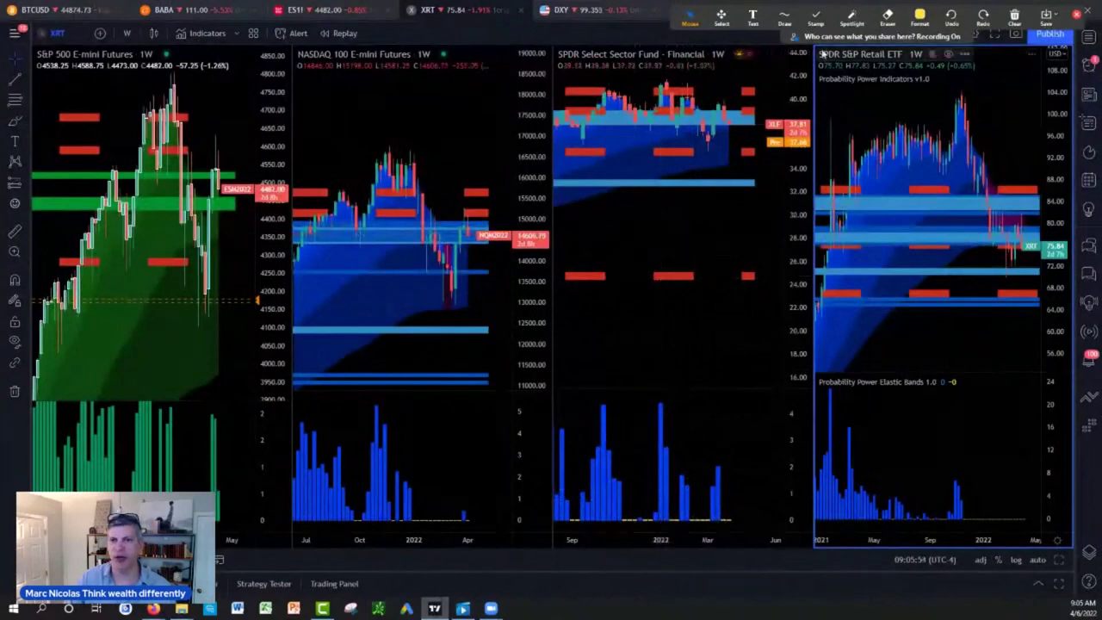
click(784, 15)
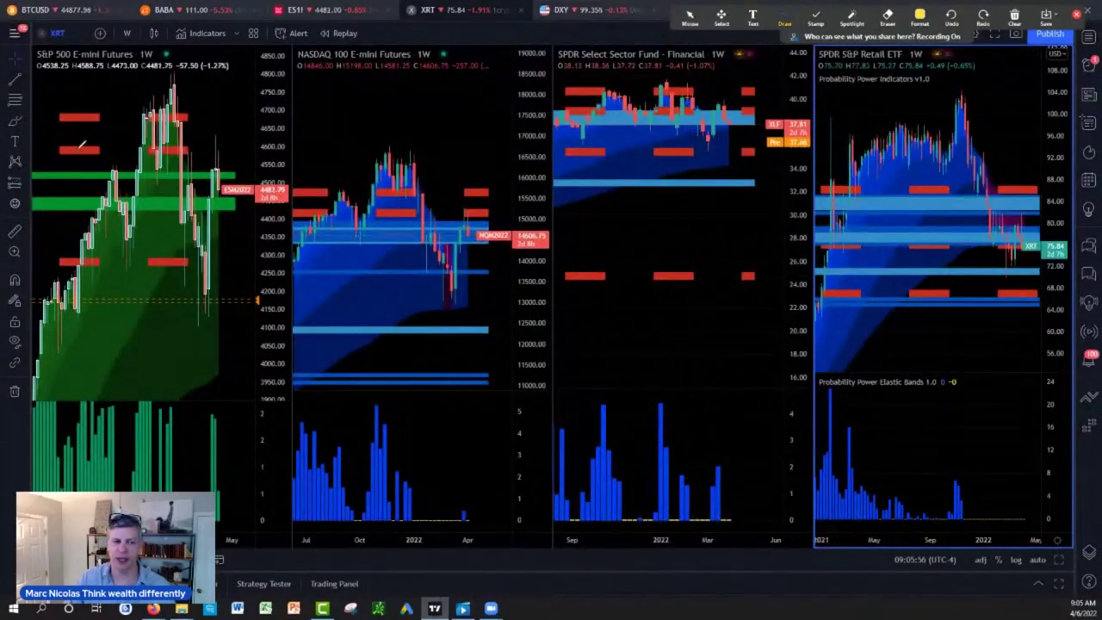
mouse_move(86, 154)
mouse_down()
mouse_move(84, 191)
mouse_move(124, 194)
mouse_move(122, 155)
mouse_move(88, 149)
mouse_up()
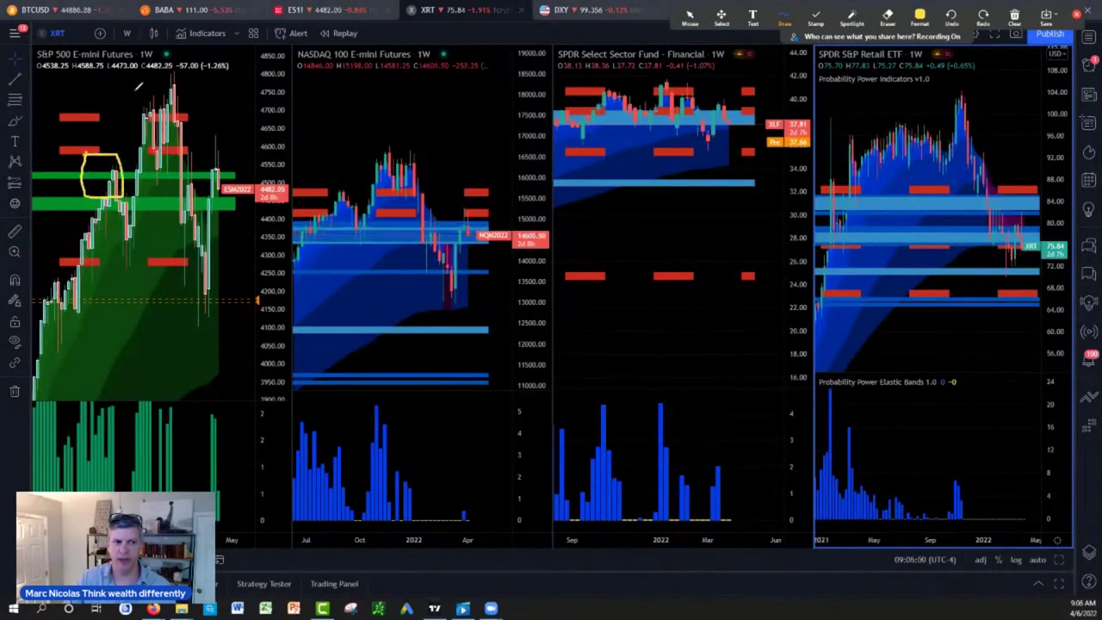
mouse_move(135, 80)
mouse_down()
mouse_move(176, 119)
mouse_move(168, 61)
mouse_move(142, 63)
mouse_up()
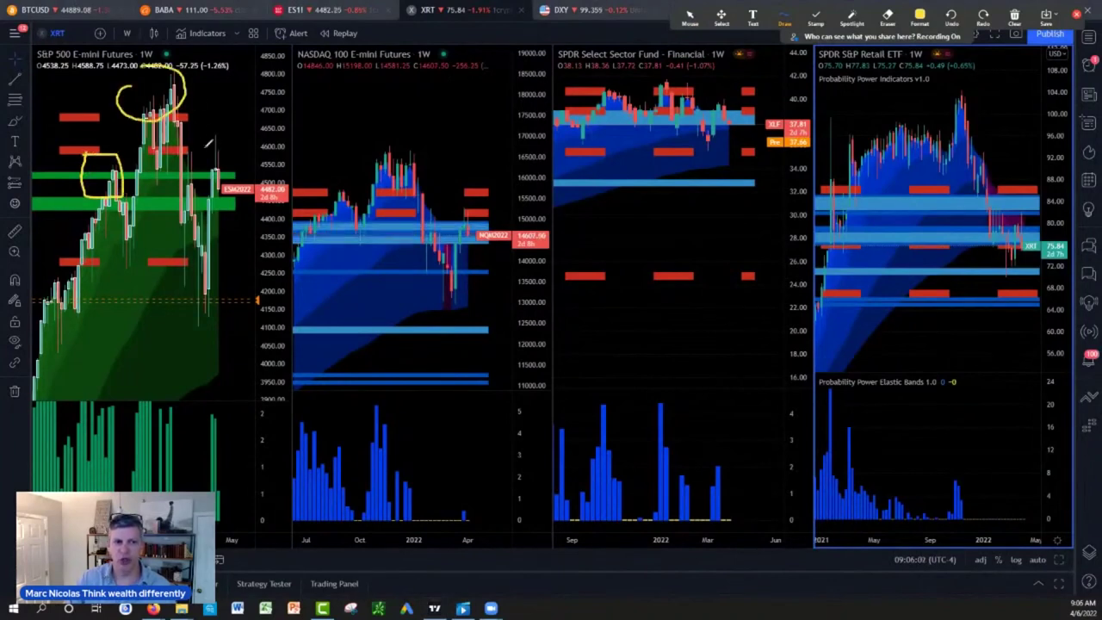
mouse_move(188, 136)
mouse_down()
mouse_move(196, 211)
mouse_move(267, 219)
mouse_move(258, 136)
mouse_move(191, 131)
mouse_up()
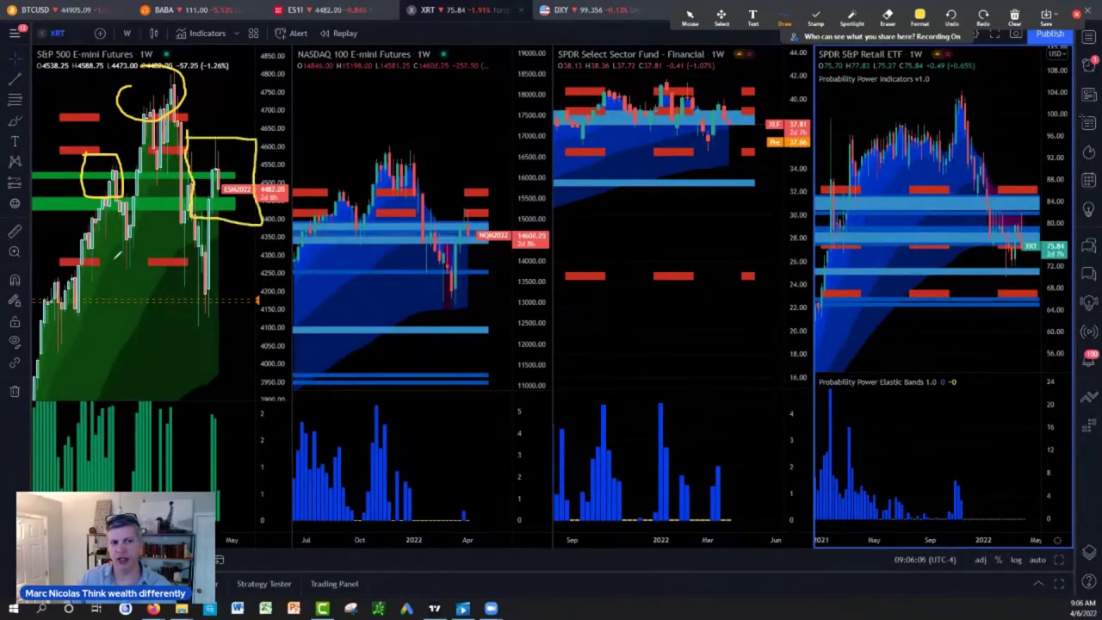
Step: Extend the boxes around both S&P 500 shoulders downward and handwrite "3 months" and "4 months" beneath them
mouse_move(83, 158)
mouse_down()
mouse_move(81, 255)
mouse_move(145, 256)
mouse_move(135, 160)
mouse_move(85, 155)
mouse_up()
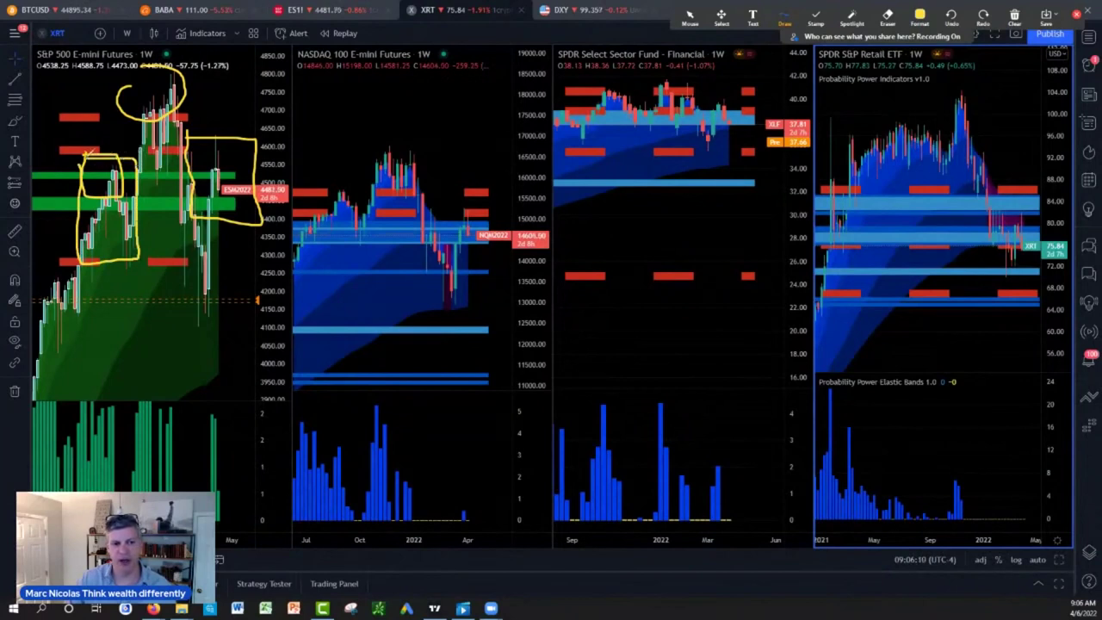
mouse_move(193, 217)
mouse_down()
mouse_move(198, 269)
mouse_move(264, 283)
mouse_move(261, 221)
mouse_up()
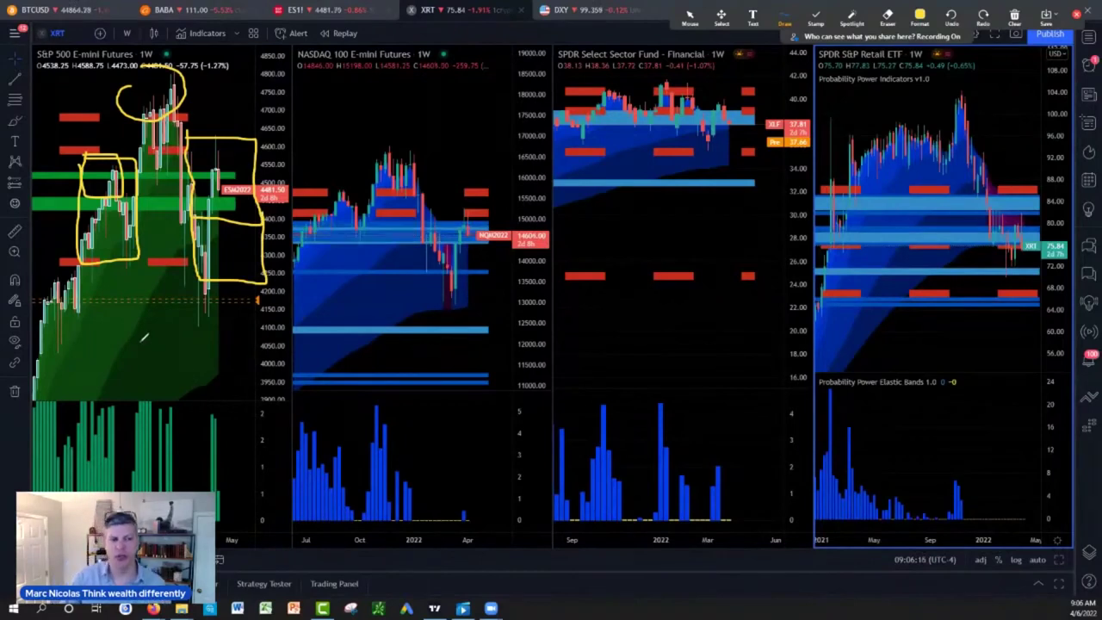
mouse_move(84, 290)
mouse_down()
mouse_move(97, 313)
mouse_move(130, 298)
mouse_move(151, 310)
mouse_up()
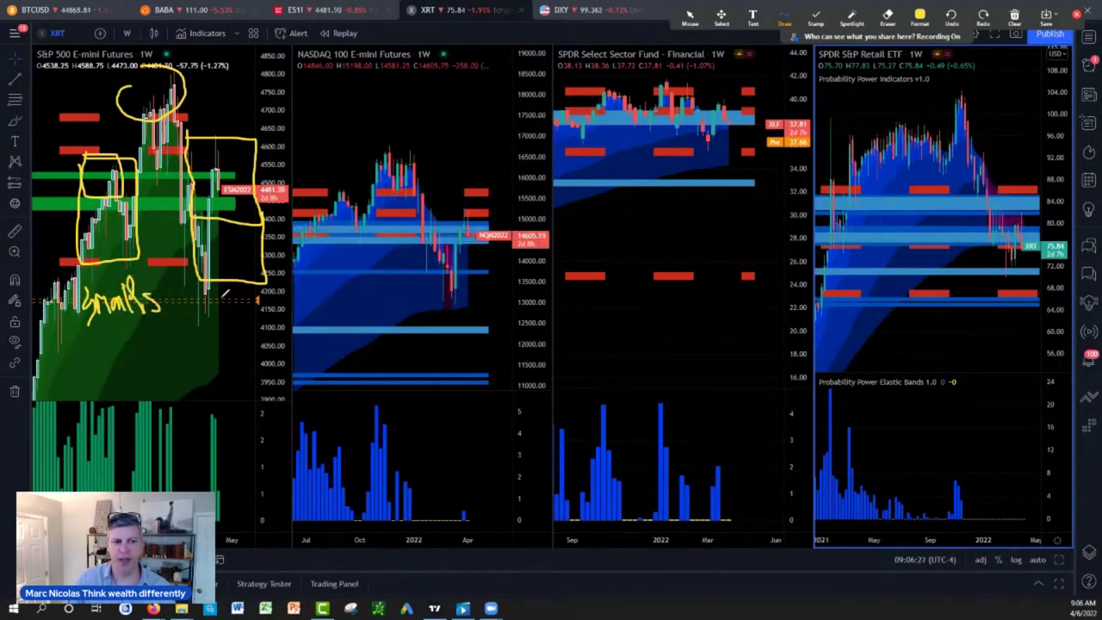
mouse_move(224, 292)
mouse_down()
mouse_move(232, 303)
mouse_move(273, 289)
mouse_move(293, 307)
mouse_move(298, 274)
mouse_move(317, 294)
mouse_up()
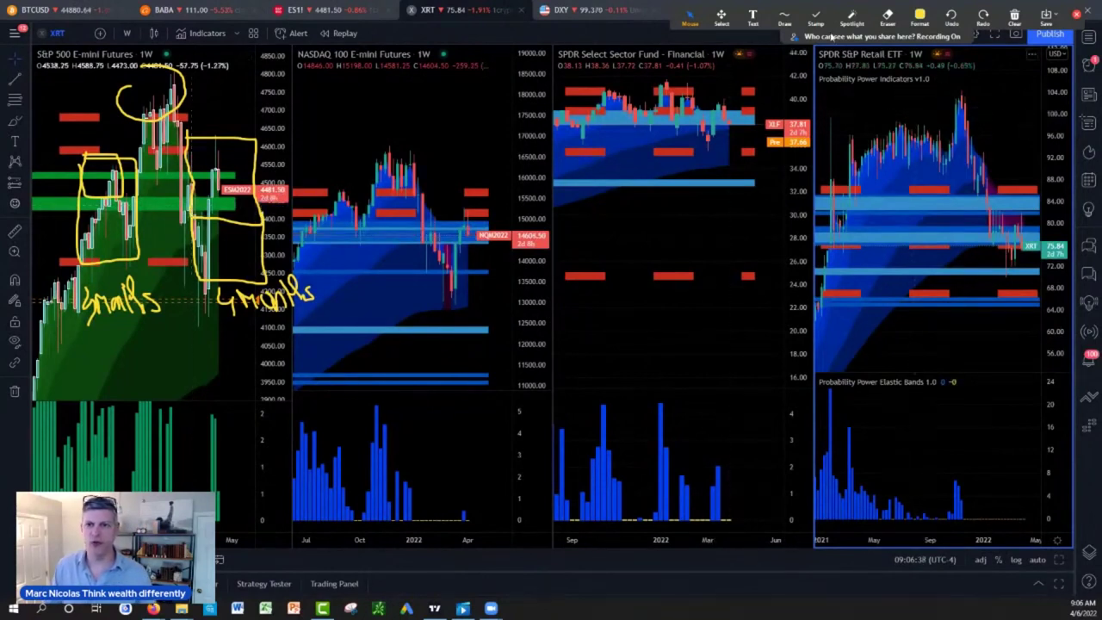
Step: Handwrite the price levels 4430 and 4350 between the two boxed shoulders on the S&P 500 chart
mouse_move(790, 24)
click(785, 43)
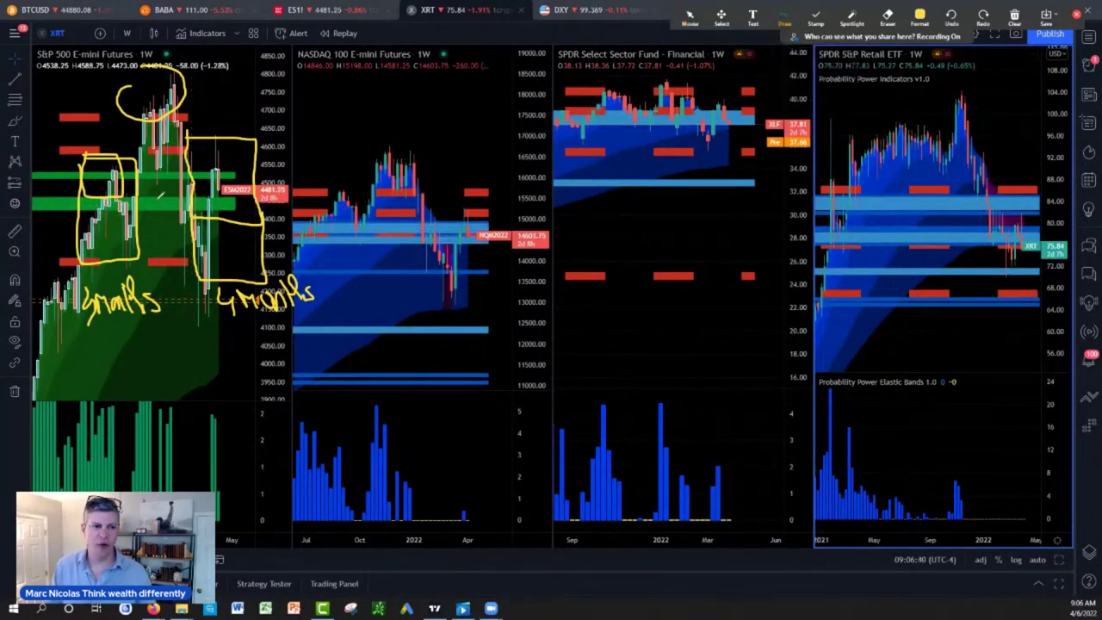
drag(142, 195, 156, 211)
mouse_move(164, 193)
mouse_down()
mouse_move(161, 208)
mouse_move(175, 195)
mouse_up()
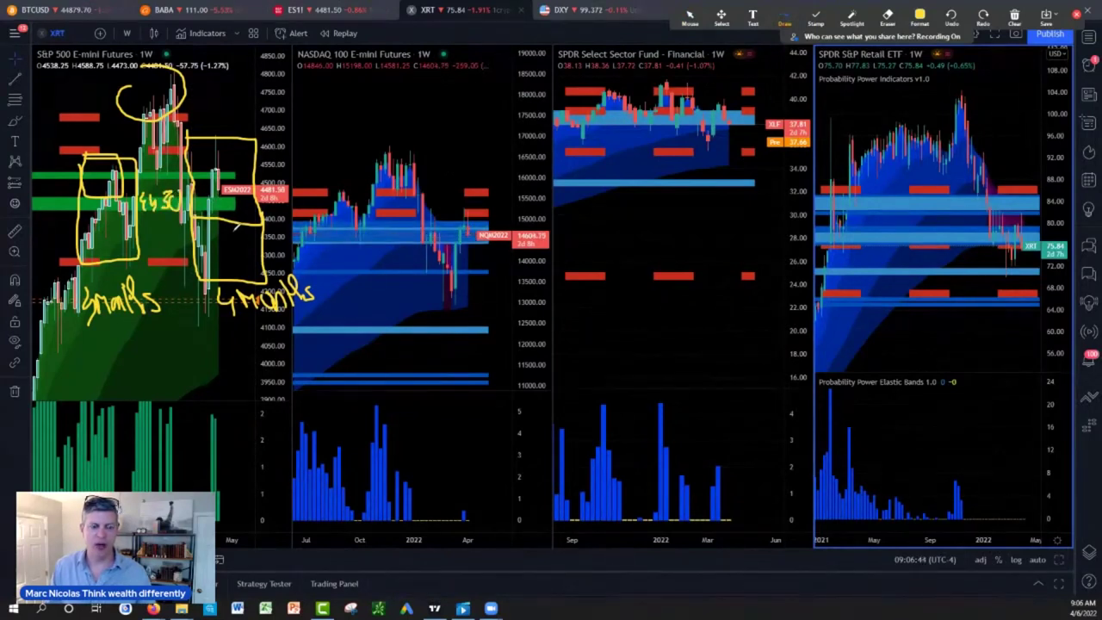
key(Escape)
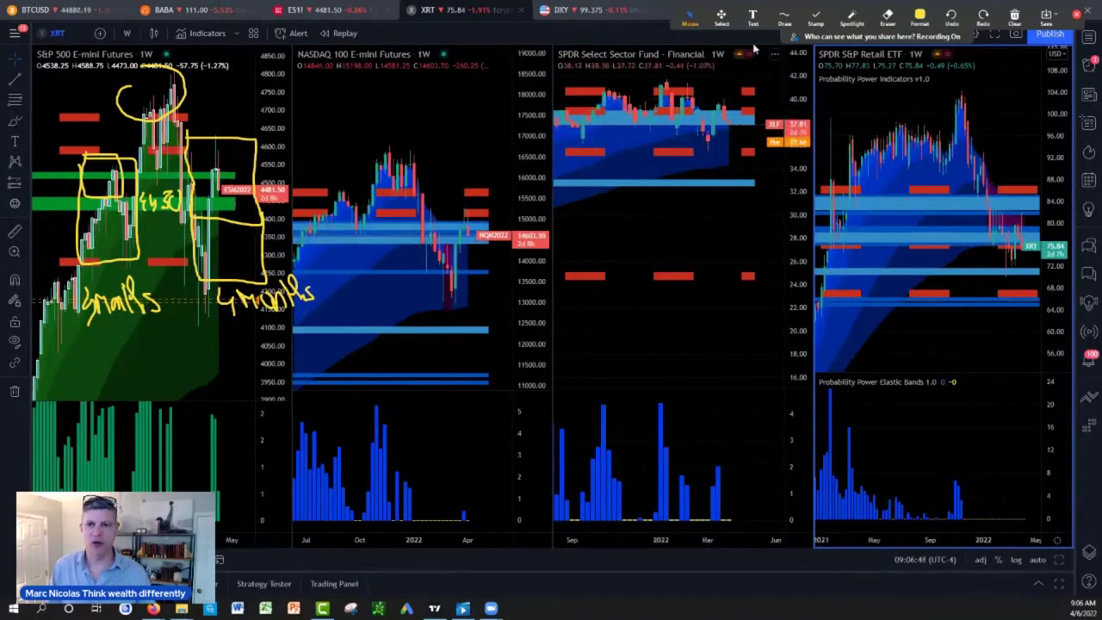
click(784, 16)
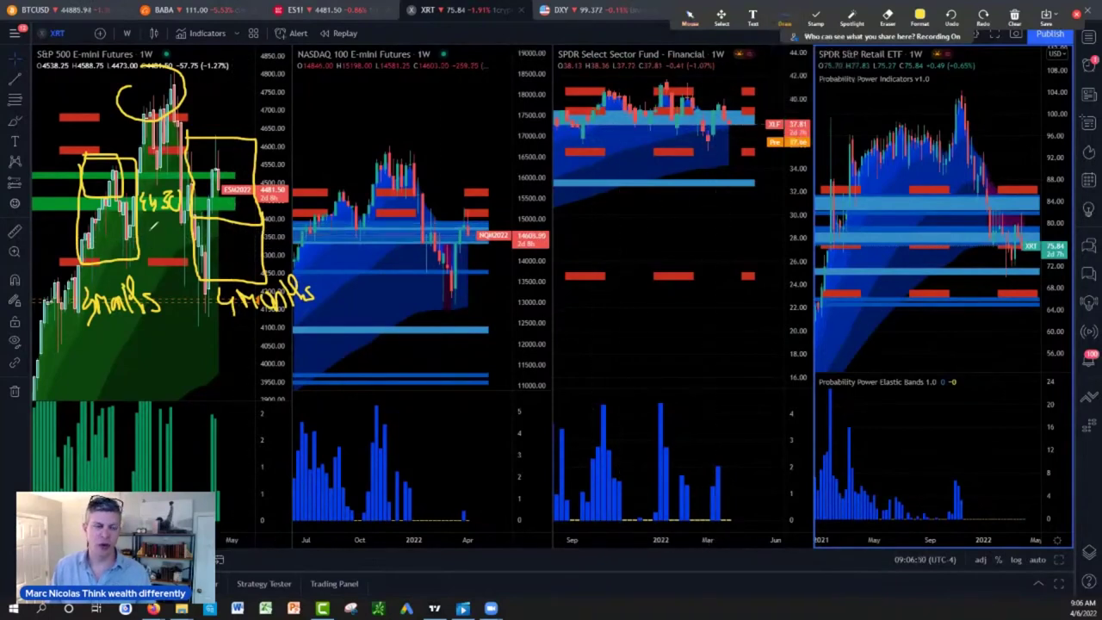
mouse_move(143, 234)
mouse_down()
mouse_move(163, 231)
mouse_move(168, 242)
mouse_move(182, 230)
mouse_up()
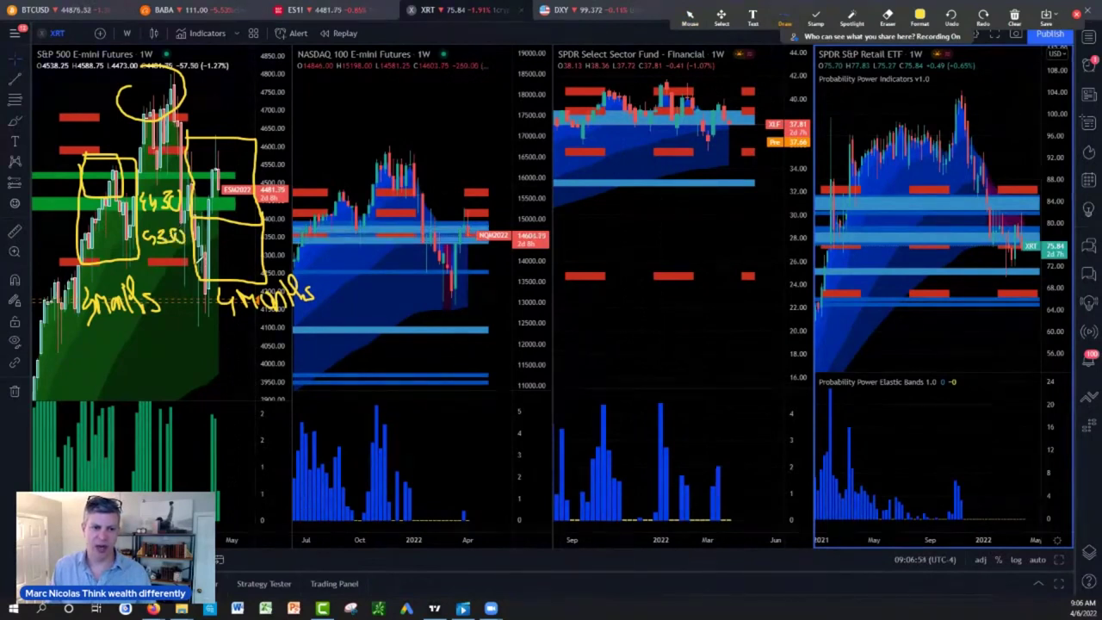
key(Escape)
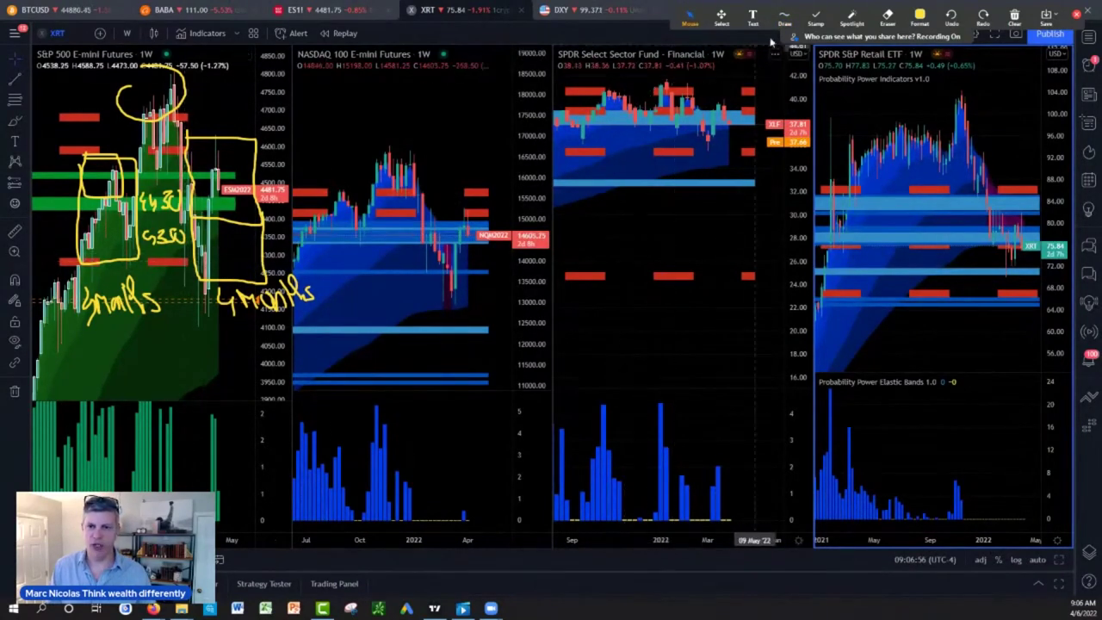
Step: Handwrite the levels 4285 and 4250 lower on the S&P 500 chart and draw a larger box around the left shoulder
click(784, 17)
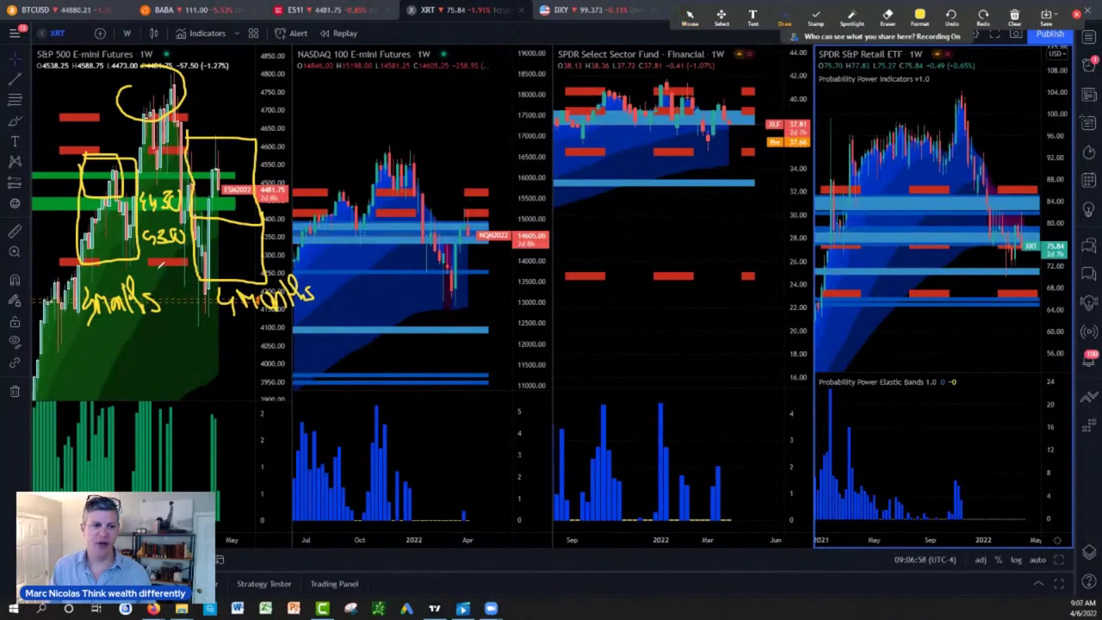
mouse_move(181, 265)
mouse_down()
mouse_move(180, 279)
mouse_move(199, 259)
mouse_up()
mouse_move(171, 321)
mouse_down()
mouse_move(178, 338)
mouse_move(216, 321)
mouse_move(205, 336)
mouse_up()
drag(219, 322, 227, 325)
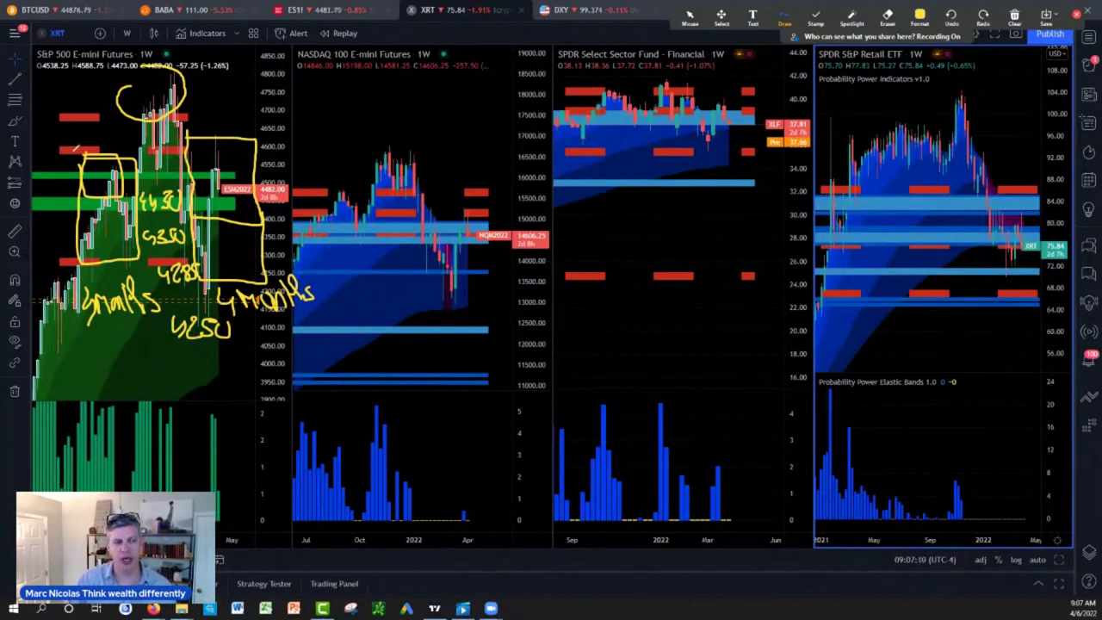
mouse_move(77, 148)
mouse_down()
mouse_move(65, 277)
mouse_move(134, 275)
mouse_move(138, 157)
mouse_move(67, 152)
mouse_up()
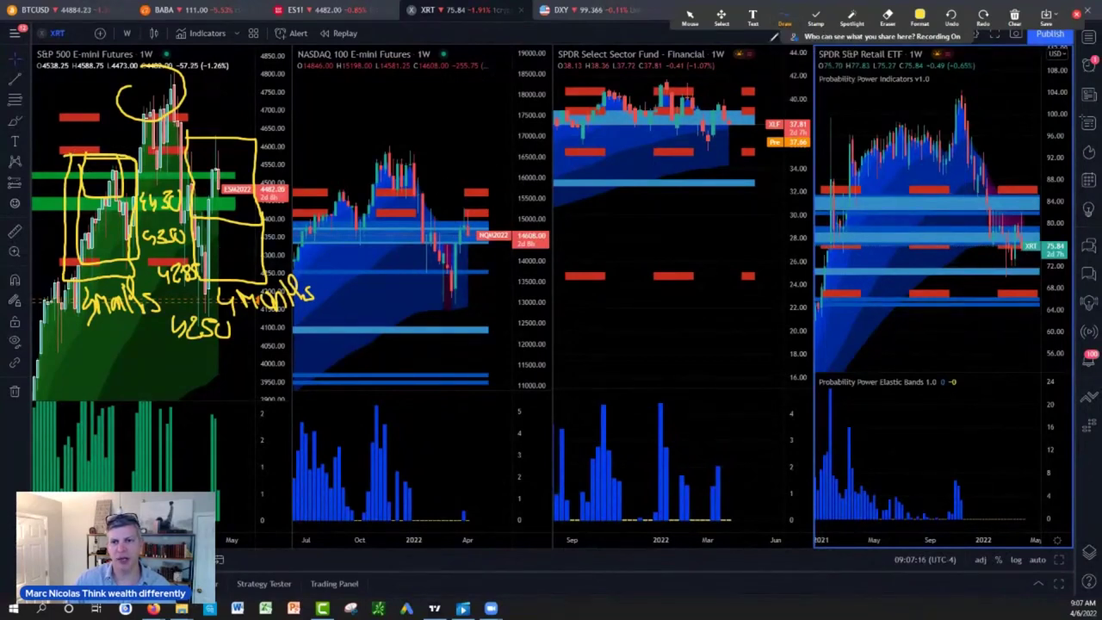
Step: Clear all drawings and redraw freehand boxes around the S&P 500's left shoulder, marked "R", and its right shoulder
click(1014, 15)
click(1037, 43)
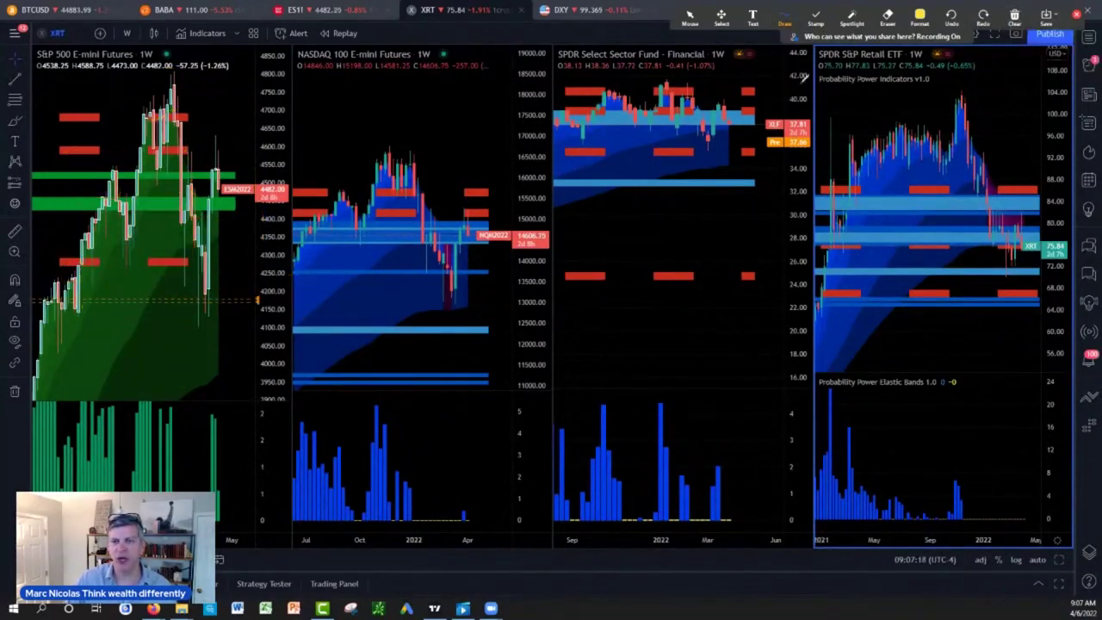
mouse_move(88, 161)
mouse_down()
mouse_move(71, 276)
mouse_move(142, 277)
mouse_move(135, 158)
mouse_move(69, 158)
mouse_move(93, 134)
mouse_move(108, 148)
mouse_up()
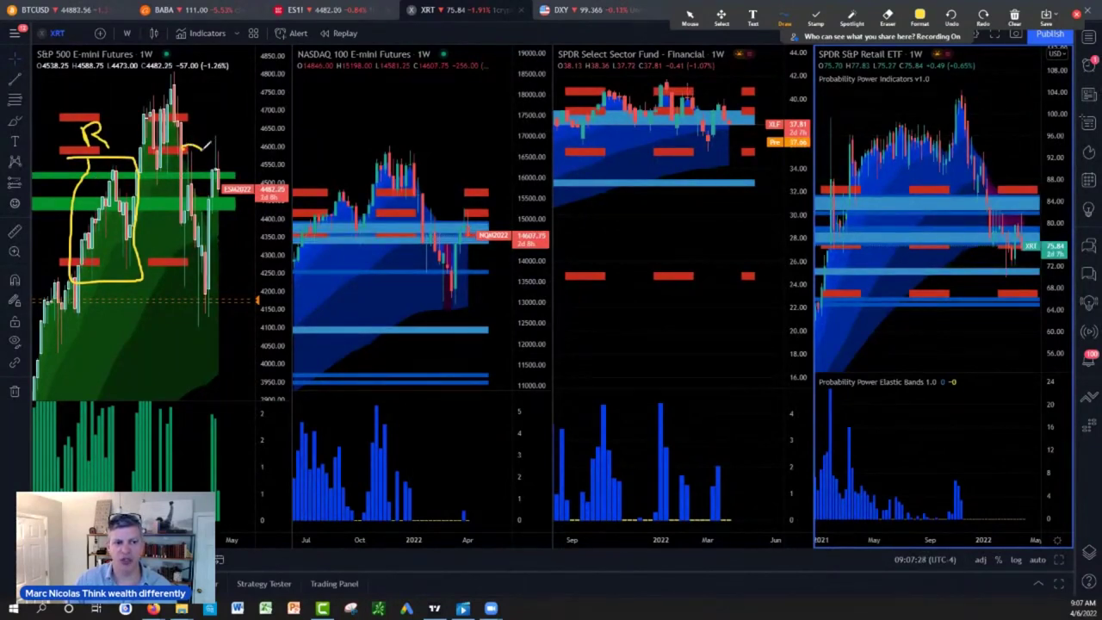
mouse_move(204, 137)
mouse_down()
mouse_move(247, 131)
mouse_move(253, 292)
mouse_move(240, 303)
mouse_move(187, 302)
mouse_move(180, 127)
mouse_up()
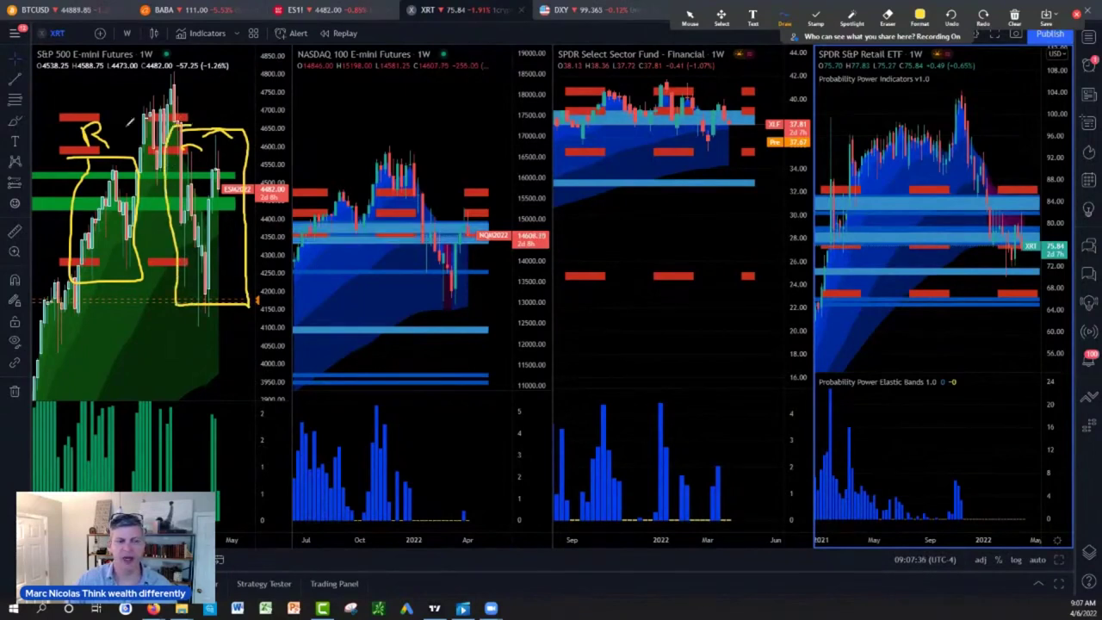
Step: Handwrite "3-4" above each boxed S&P 500 shoulder and circle the peak between them
drag(39, 84, 74, 101)
mouse_move(206, 83)
mouse_down()
mouse_move(212, 102)
mouse_move(240, 100)
mouse_up()
drag(238, 94, 237, 105)
mouse_move(181, 74)
mouse_down()
mouse_move(121, 110)
mouse_move(178, 70)
mouse_up()
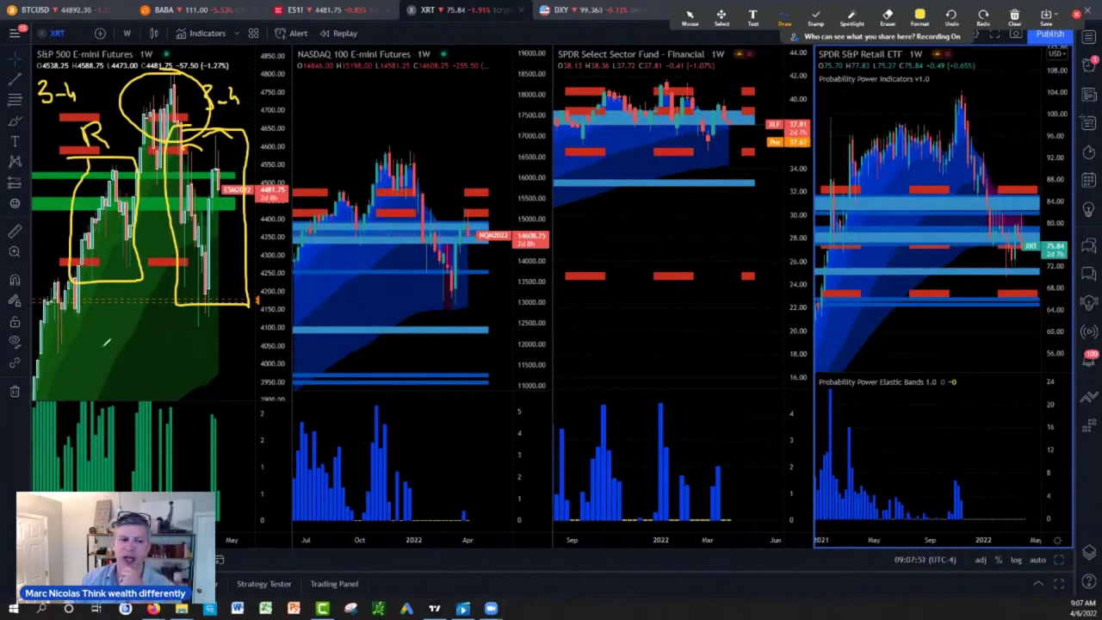
Step: Handwrite "end July earnings" below the S&P 500 boxes and draw an upward arrow from the right-shoulder box labelled "5k+"
mouse_move(107, 342)
mouse_down()
mouse_move(119, 363)
mouse_move(165, 358)
mouse_move(179, 325)
mouse_move(190, 349)
mouse_move(211, 336)
mouse_move(233, 346)
mouse_up()
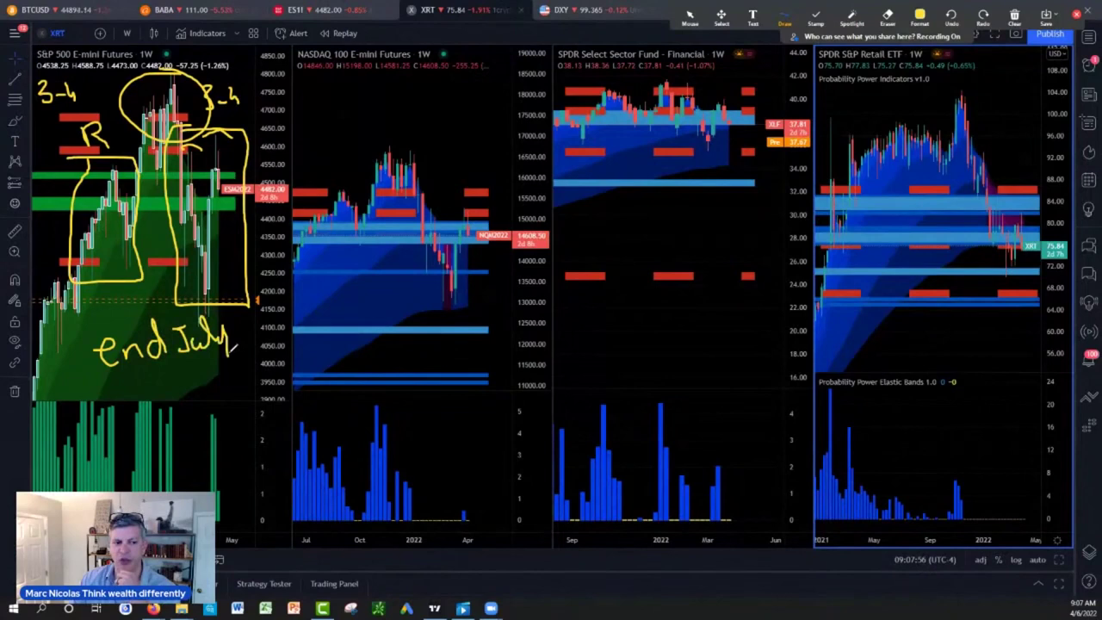
mouse_move(121, 385)
mouse_down()
mouse_move(143, 392)
mouse_move(197, 368)
mouse_move(210, 387)
mouse_move(220, 374)
mouse_up()
mouse_move(245, 129)
mouse_down()
mouse_move(291, 34)
mouse_move(305, 47)
mouse_up()
mouse_move(333, 13)
mouse_down()
mouse_move(343, 18)
mouse_move(310, 39)
mouse_move(395, 27)
mouse_up()
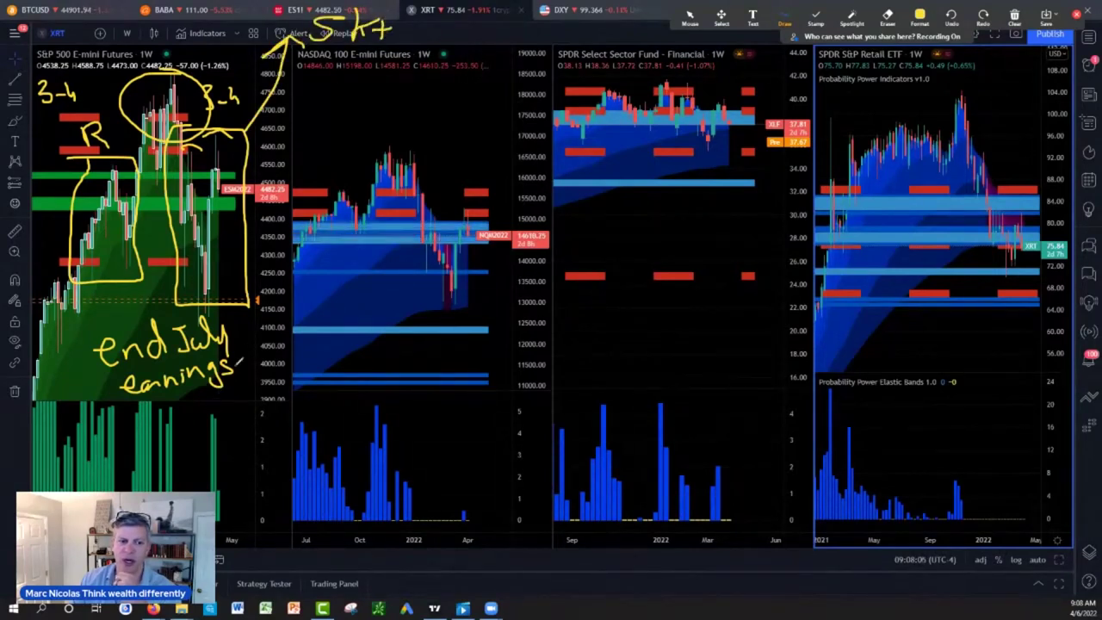
Step: Draw a downward arrow from the bottom of the S&P 500 right-shoulder box and label its target "3750"
mouse_move(247, 305)
mouse_down()
mouse_move(271, 413)
mouse_move(298, 391)
mouse_up()
mouse_move(272, 447)
mouse_down()
mouse_move(286, 445)
mouse_move(282, 487)
mouse_up()
mouse_move(306, 445)
mouse_down()
mouse_move(332, 442)
mouse_move(330, 471)
mouse_up()
mouse_move(343, 441)
mouse_down()
mouse_move(357, 433)
mouse_move(333, 470)
mouse_move(382, 436)
mouse_up()
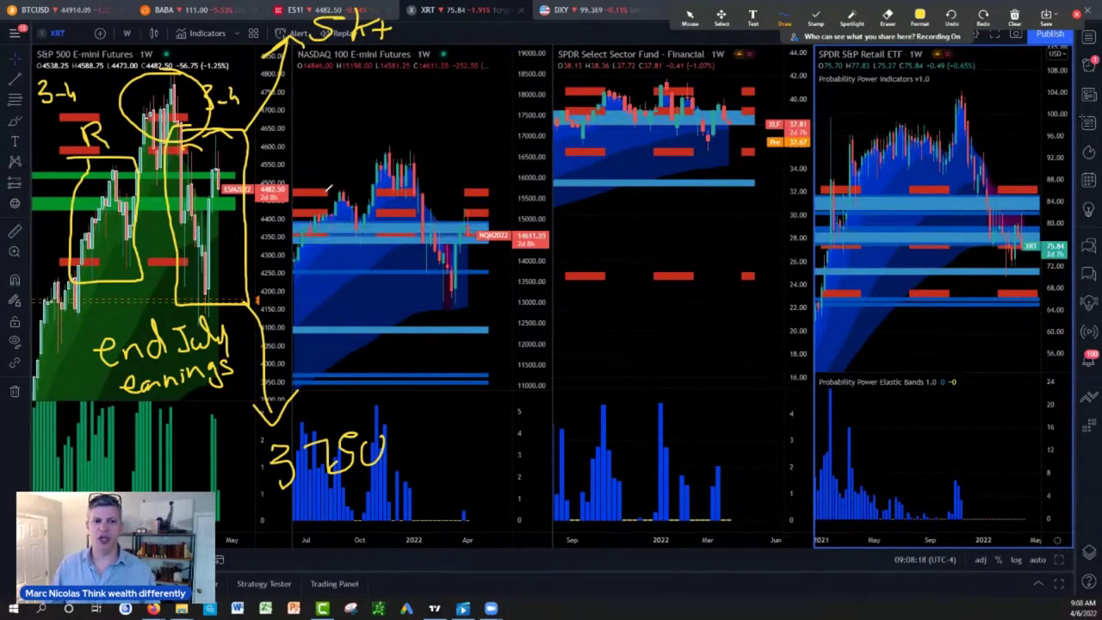
Step: Trace the left shoulder and head arcs on the NASDAQ 100 chart and underline the low between them as the neckline
mouse_move(316, 193)
mouse_down()
mouse_move(364, 184)
mouse_move(380, 154)
mouse_move(425, 148)
mouse_move(466, 212)
mouse_up()
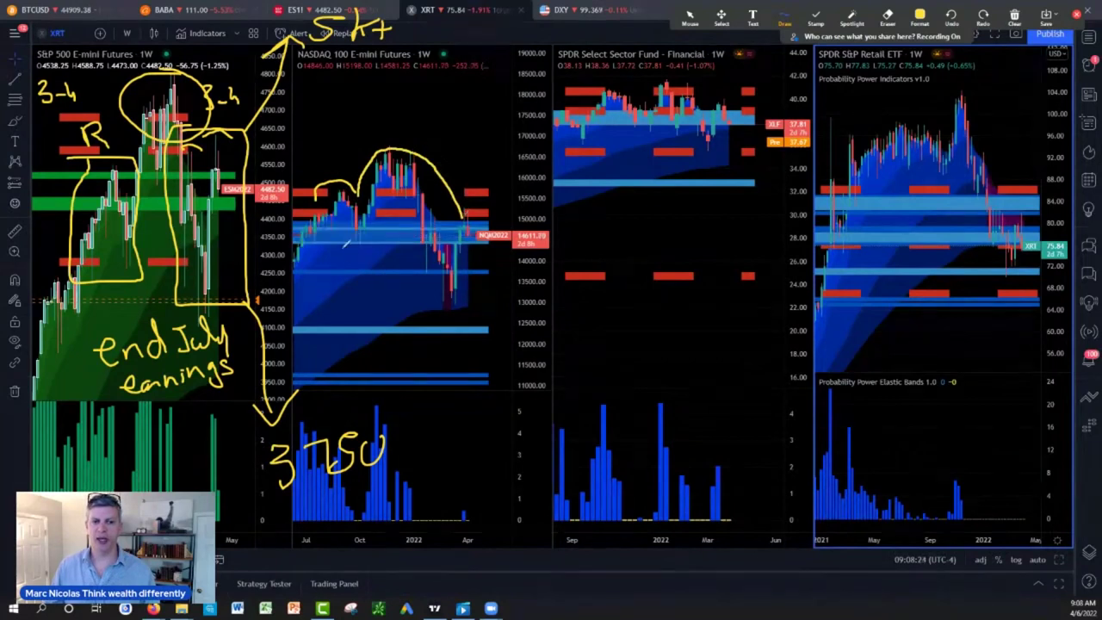
drag(337, 247, 378, 242)
key(Escape)
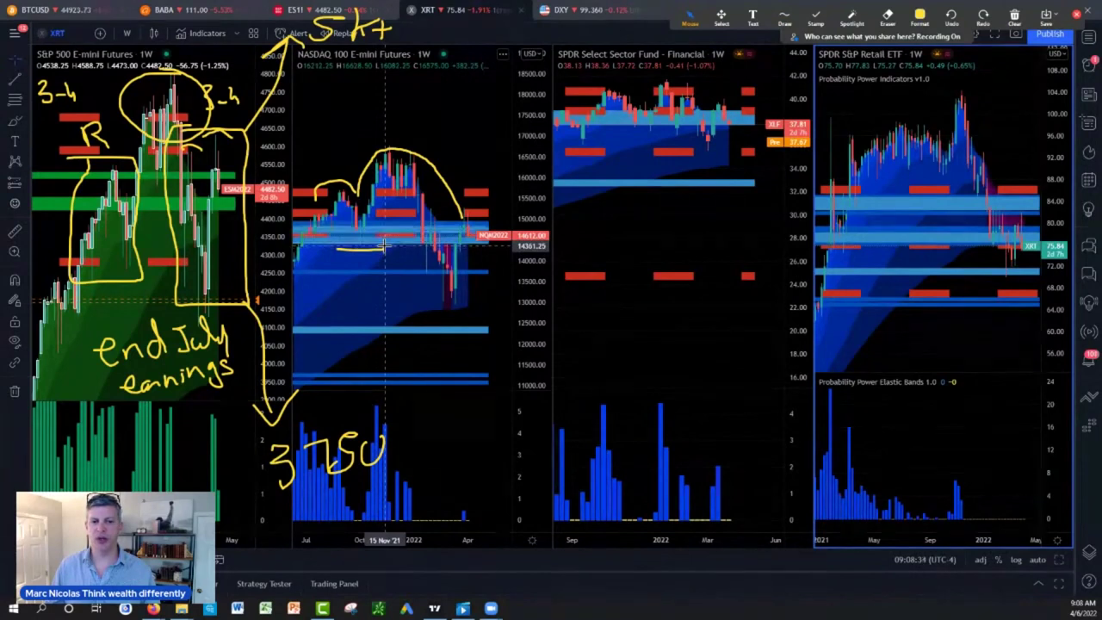
Step: Label the NASDAQ neckline "15500", extend it with dashes and arrow down to a circled 12500 area, then overwrite the label's second digit
click(787, 21)
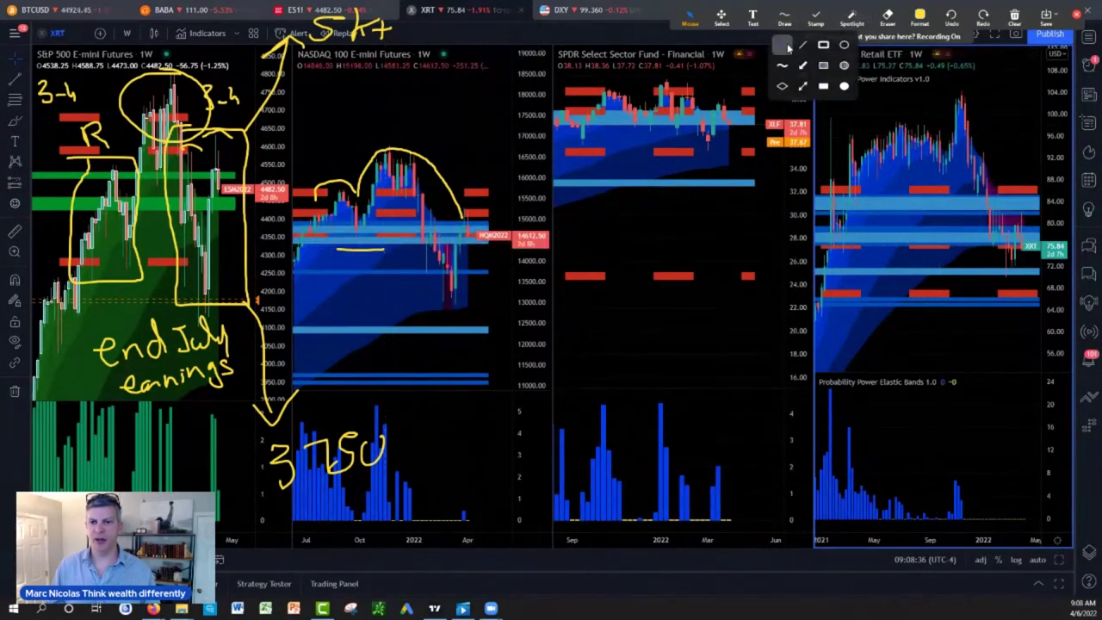
click(784, 45)
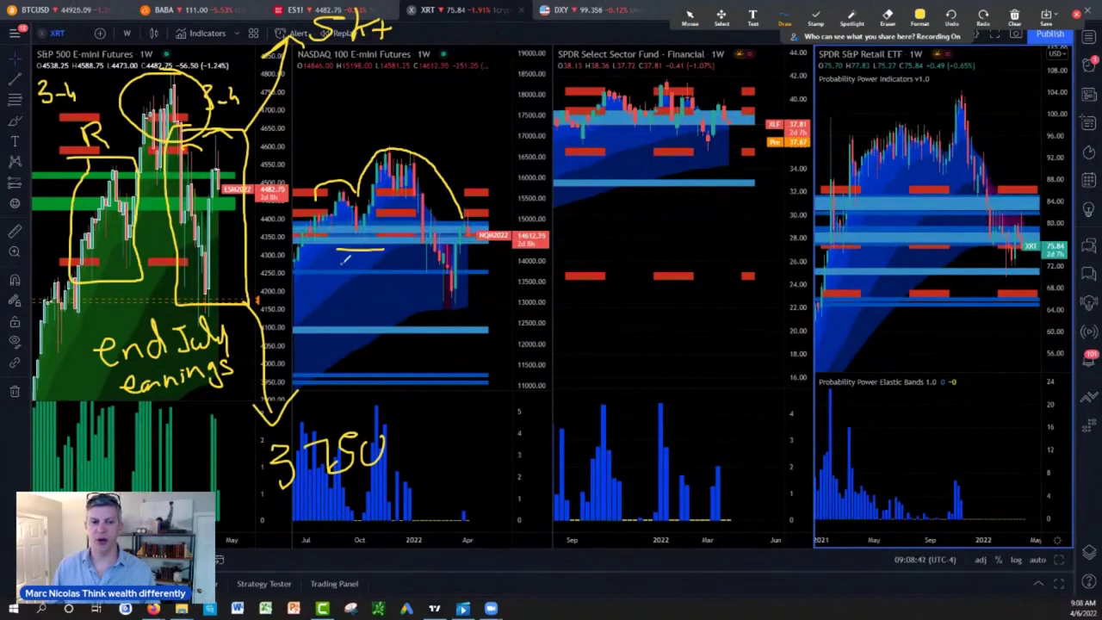
mouse_move(343, 258)
mouse_down()
mouse_move(346, 282)
mouse_move(354, 269)
mouse_move(349, 281)
mouse_up()
mouse_move(375, 264)
mouse_down()
mouse_move(383, 256)
mouse_move(373, 280)
mouse_move(400, 246)
mouse_move(473, 244)
mouse_move(480, 342)
mouse_move(492, 320)
mouse_move(517, 338)
mouse_move(530, 290)
mouse_up()
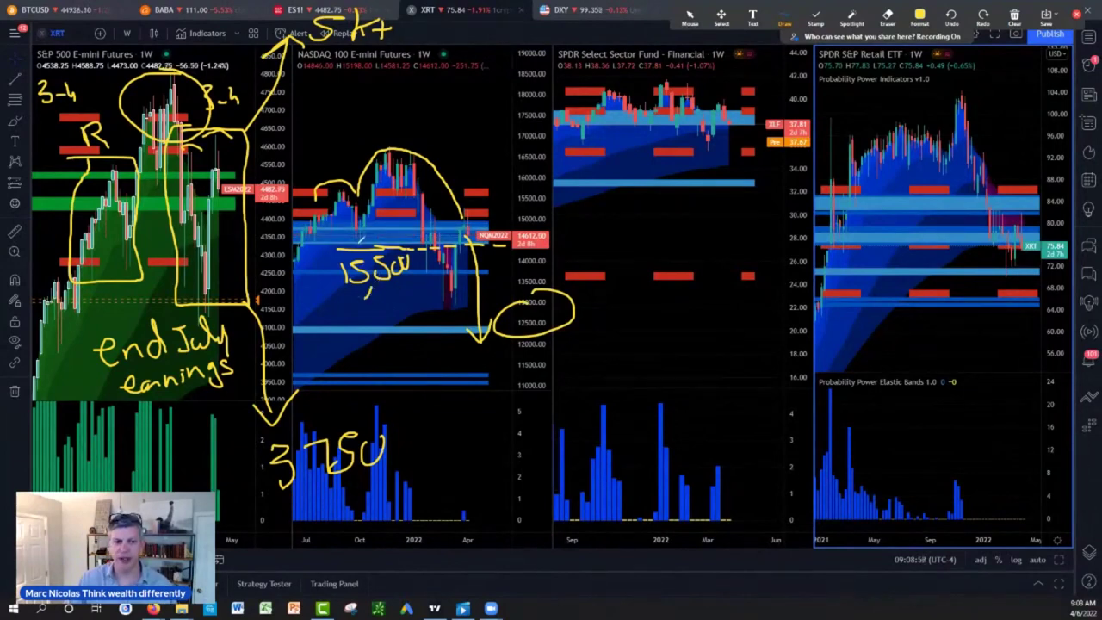
mouse_move(353, 255)
mouse_down()
mouse_move(370, 276)
mouse_move(367, 297)
mouse_up()
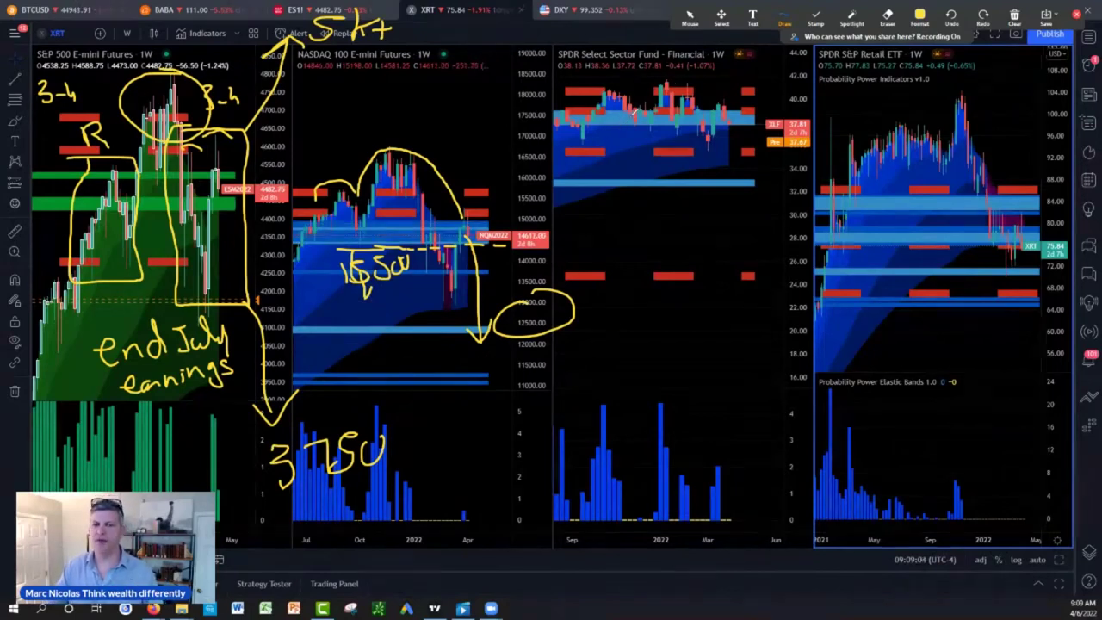
Step: Trace the three-peak zigzag on the Financial sector chart, with an arrow pointing at the decline after the middle peak
mouse_move(573, 102)
mouse_down()
mouse_move(594, 91)
mouse_move(651, 115)
mouse_move(676, 77)
mouse_up()
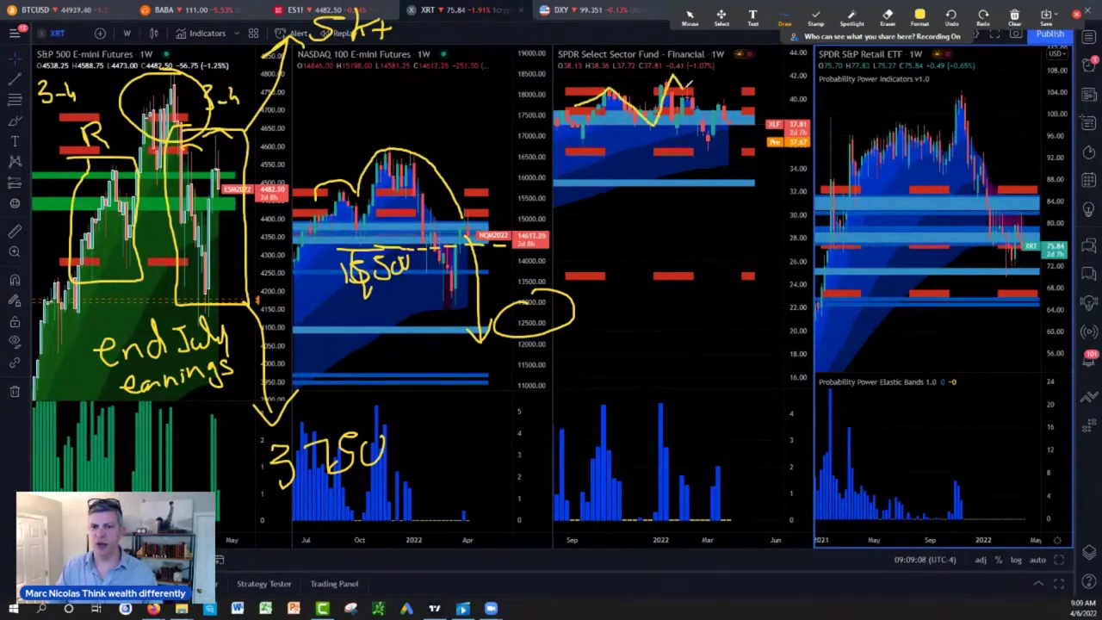
drag(689, 84, 723, 134)
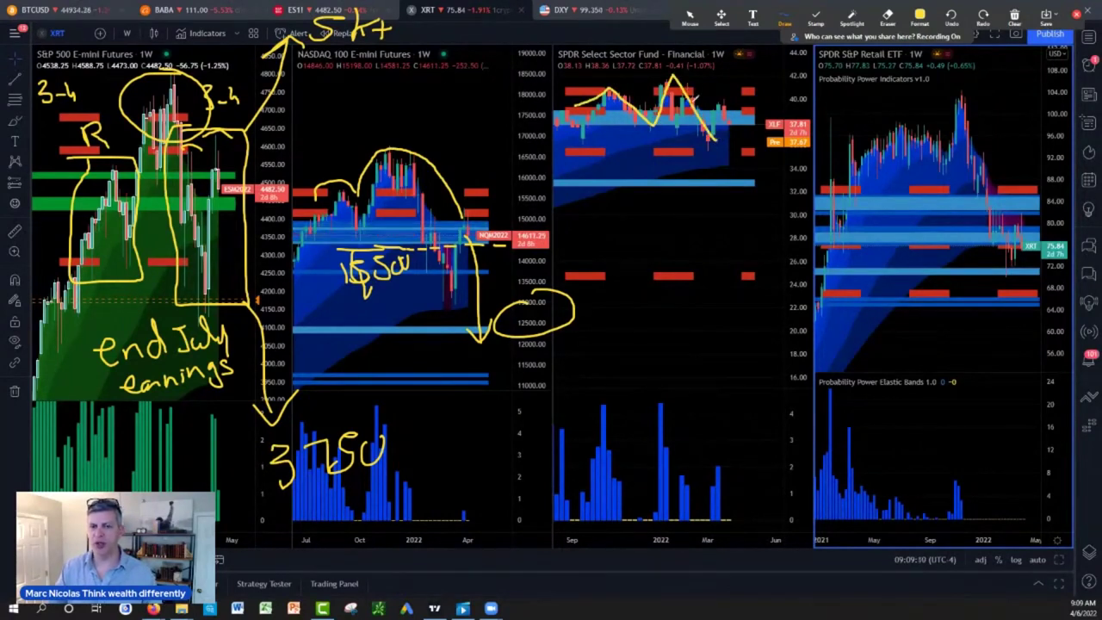
mouse_move(709, 83)
mouse_down()
mouse_move(731, 71)
mouse_move(711, 92)
mouse_move(723, 92)
mouse_up()
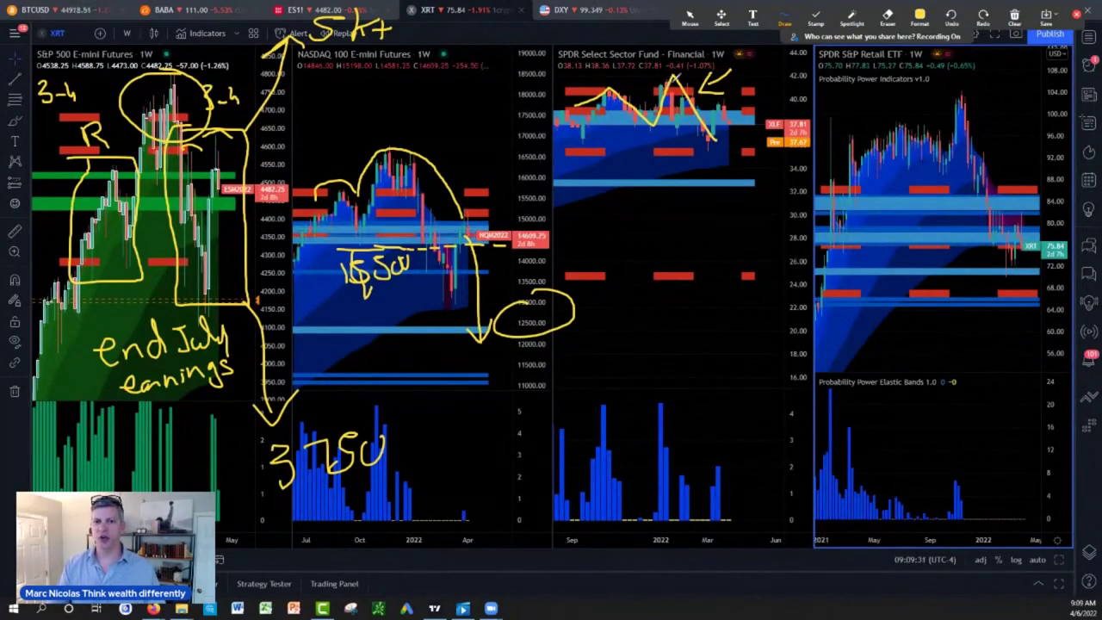
mouse_move(708, 139)
mouse_down()
mouse_move(733, 84)
mouse_move(782, 129)
mouse_up()
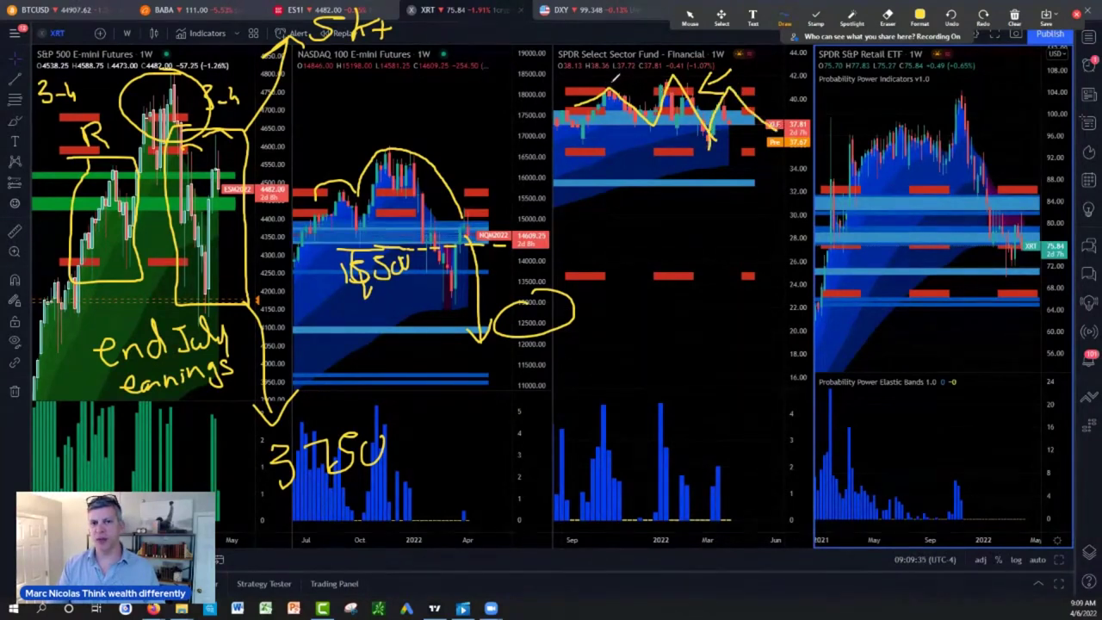
Step: Mark the two shoulders on the Financial sector chart, label "41" and "40", and extend a falling stroke from the right shoulder to a "35" label
mouse_move(735, 81)
mouse_down()
mouse_move(781, 94)
mouse_move(754, 143)
mouse_up()
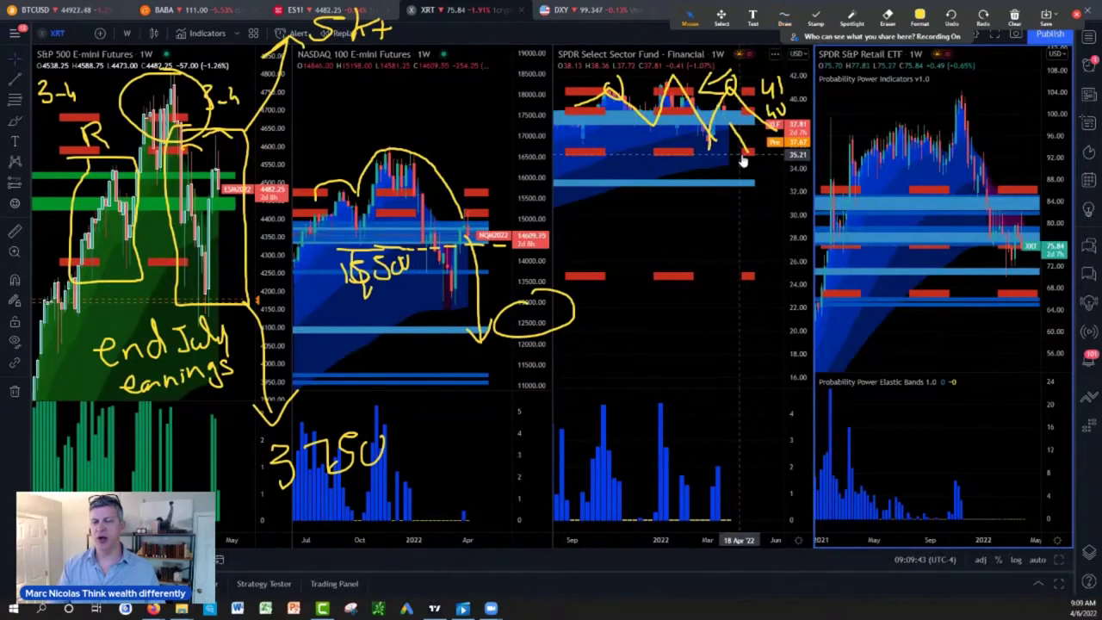
click(784, 16)
click(781, 65)
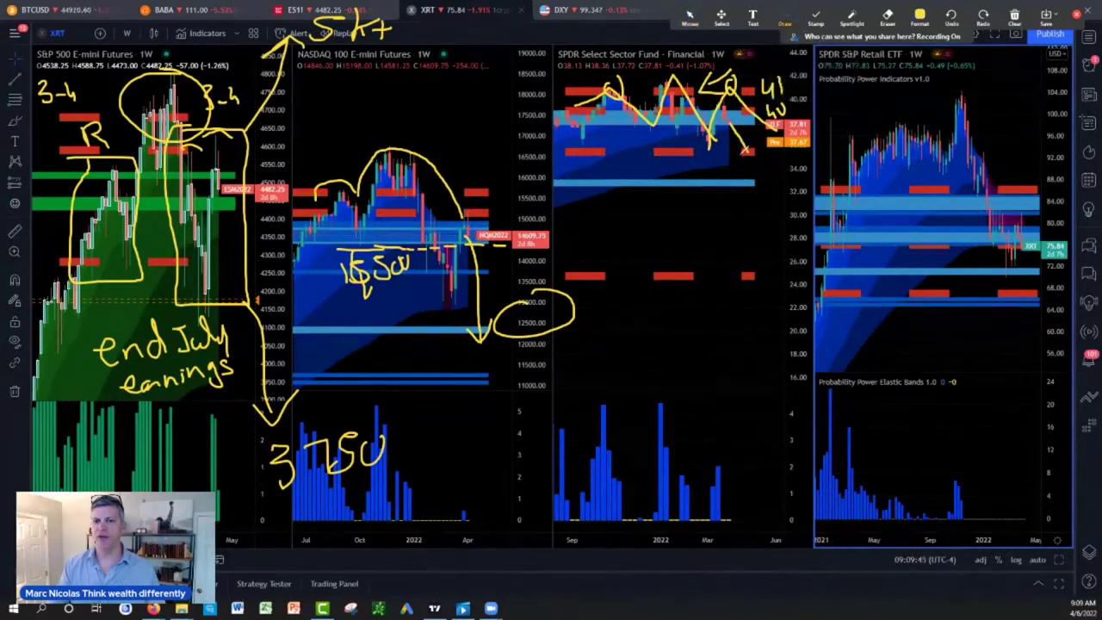
mouse_move(739, 156)
mouse_down()
mouse_move(742, 171)
mouse_move(756, 158)
mouse_move(755, 168)
mouse_up()
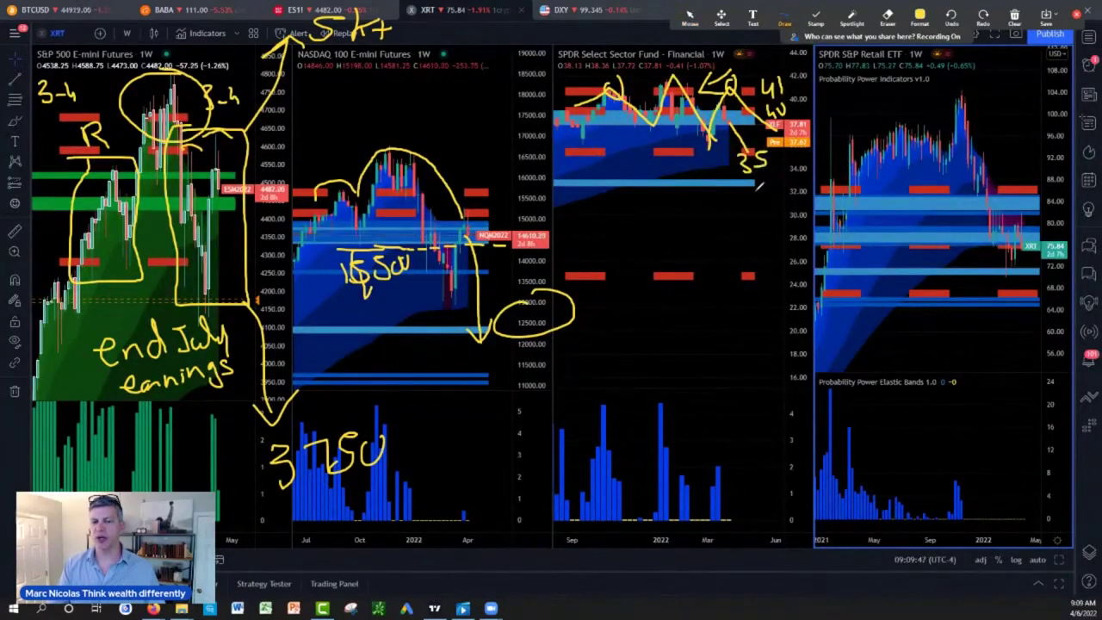
key(Escape)
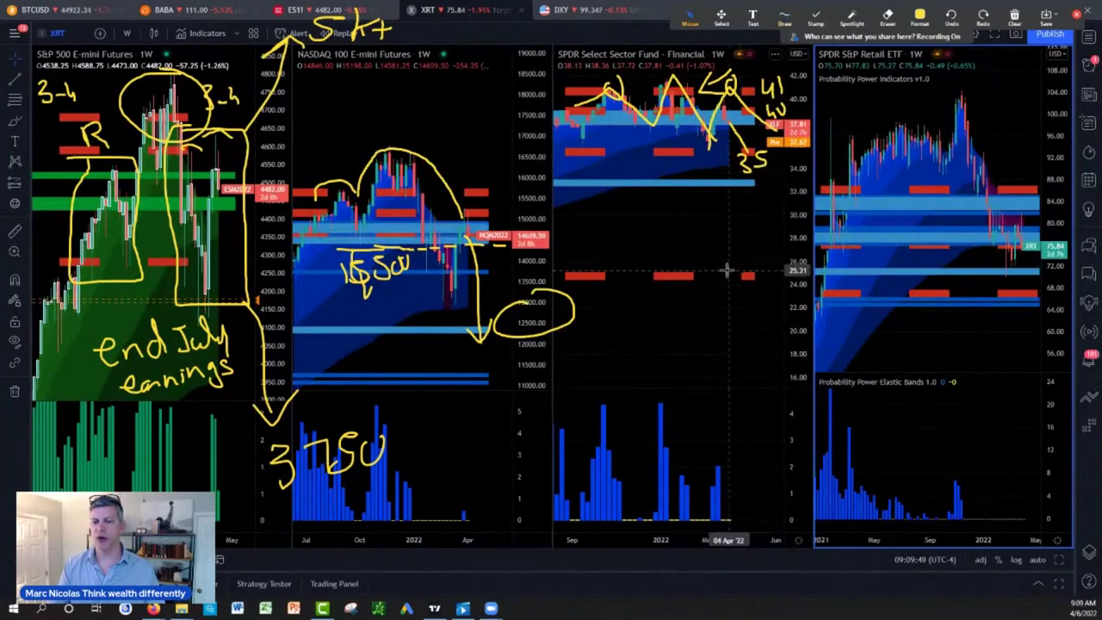
Step: Handwrite the lower target levels "32" and "25" below the price on the Financial sector chart
click(785, 14)
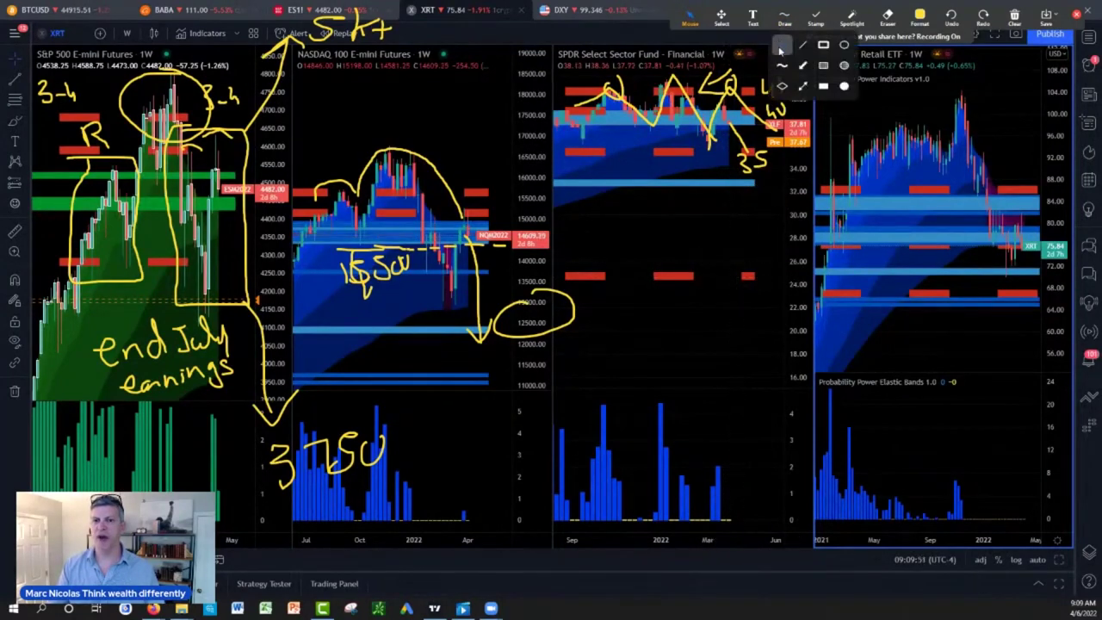
click(775, 63)
mouse_move(717, 178)
mouse_down()
mouse_move(720, 203)
mouse_move(742, 214)
mouse_up()
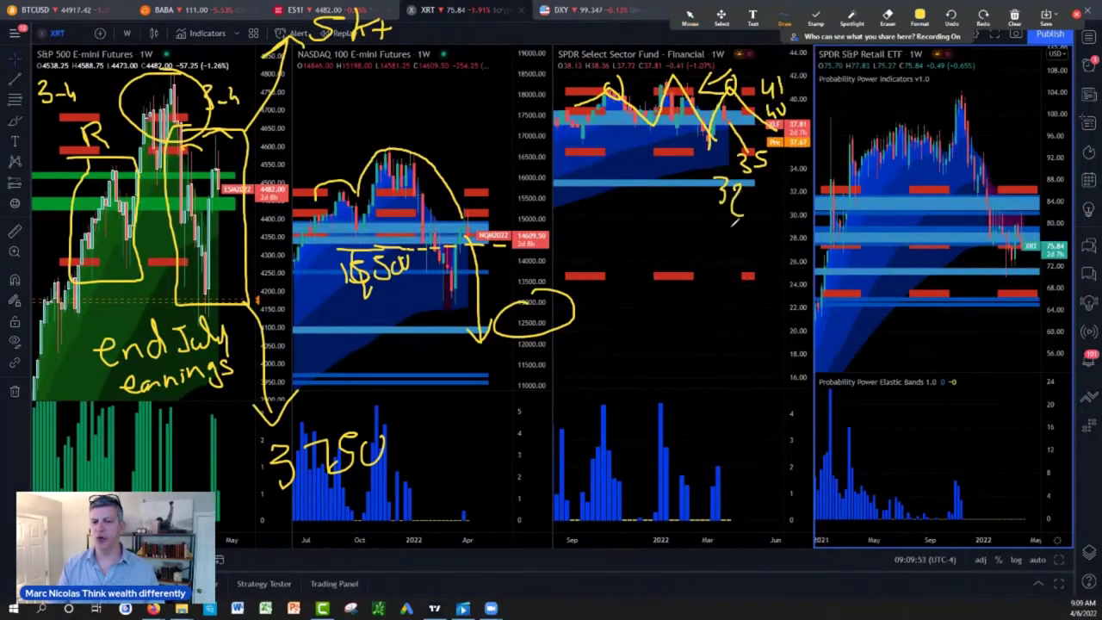
mouse_move(712, 268)
mouse_down()
mouse_move(716, 287)
mouse_move(737, 287)
mouse_up()
mouse_move(746, 260)
mouse_down()
mouse_move(755, 255)
mouse_move(742, 279)
mouse_up()
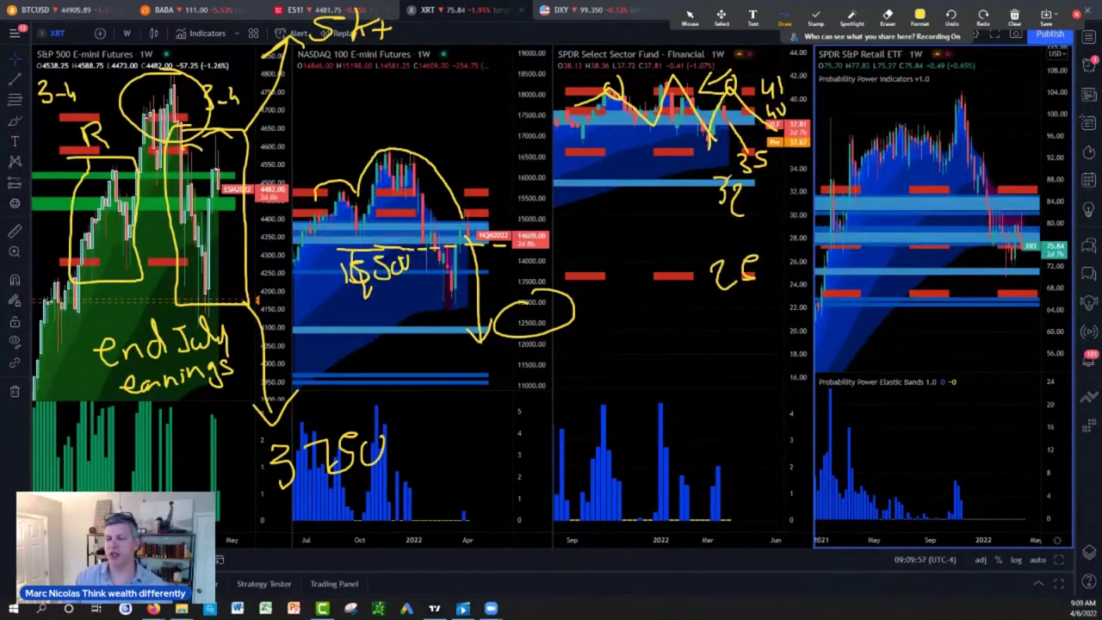
Step: Clear all drawings and compress the Financial sector chart's time axis to show price history back to 2020
click(1015, 17)
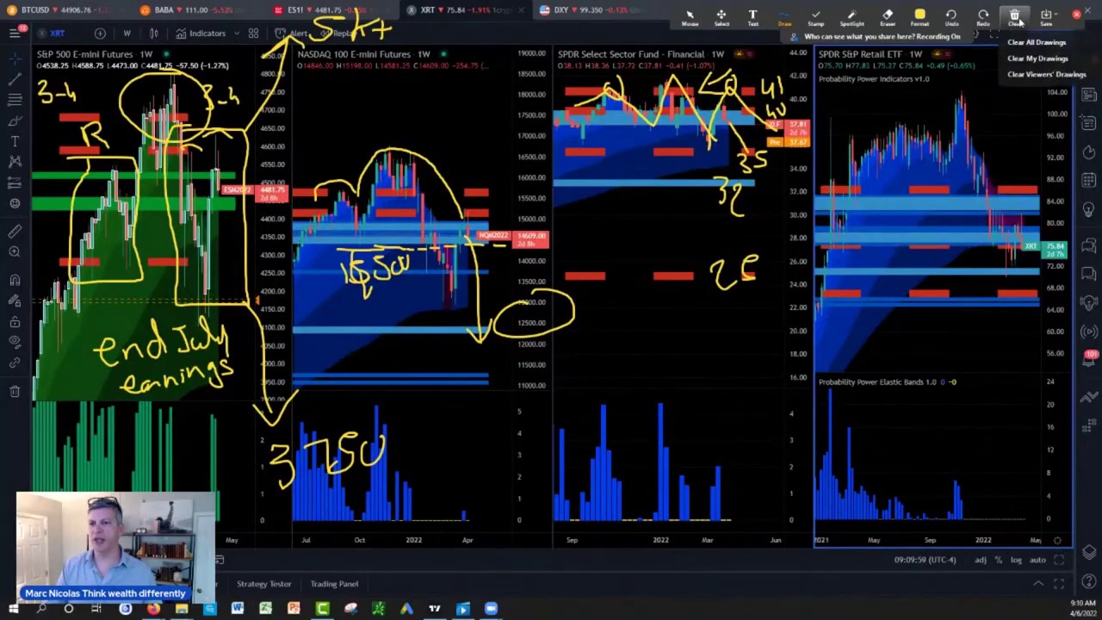
click(1016, 43)
click(690, 17)
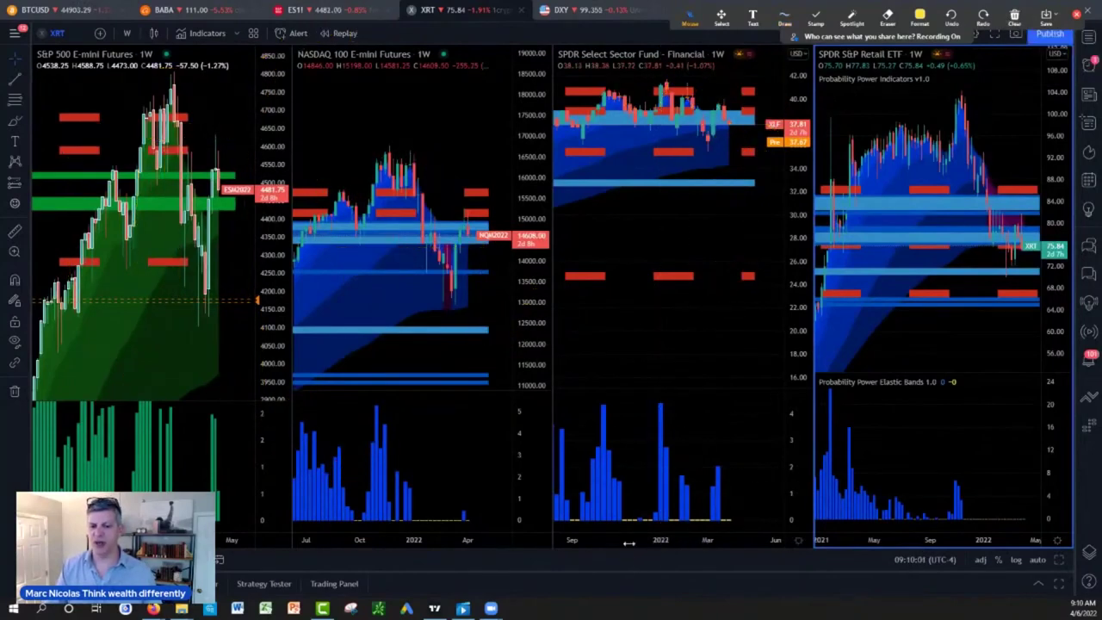
drag(620, 539, 726, 537)
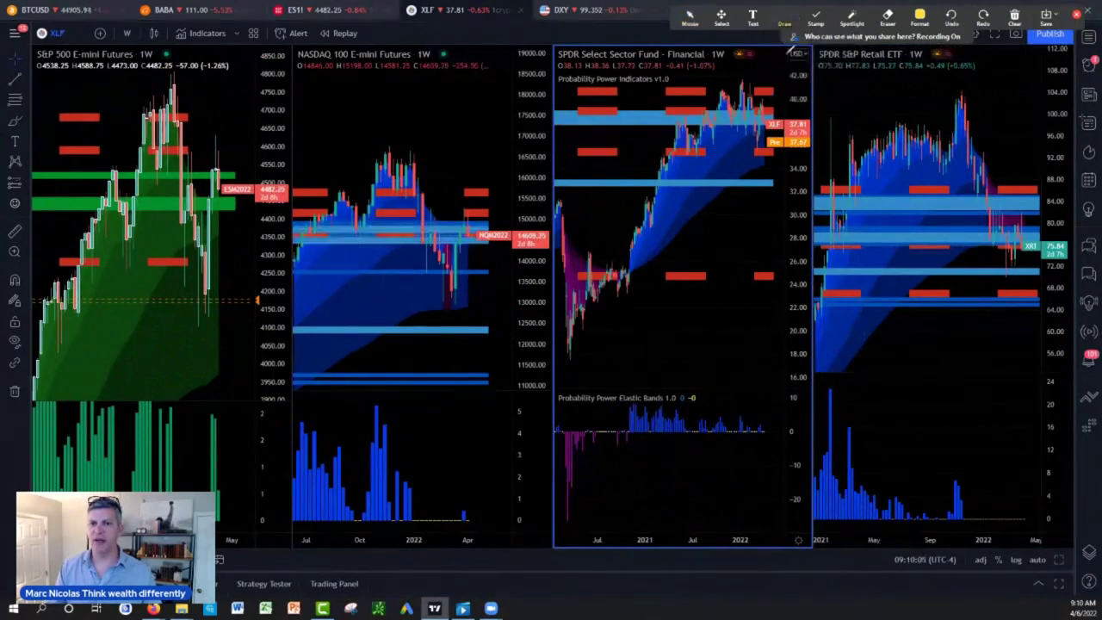
Step: Draw an upward arrow beneath the Financial sector chart's long rally and box the sideways price range at its top
mouse_move(606, 310)
mouse_down()
mouse_move(758, 160)
mouse_move(756, 203)
mouse_up()
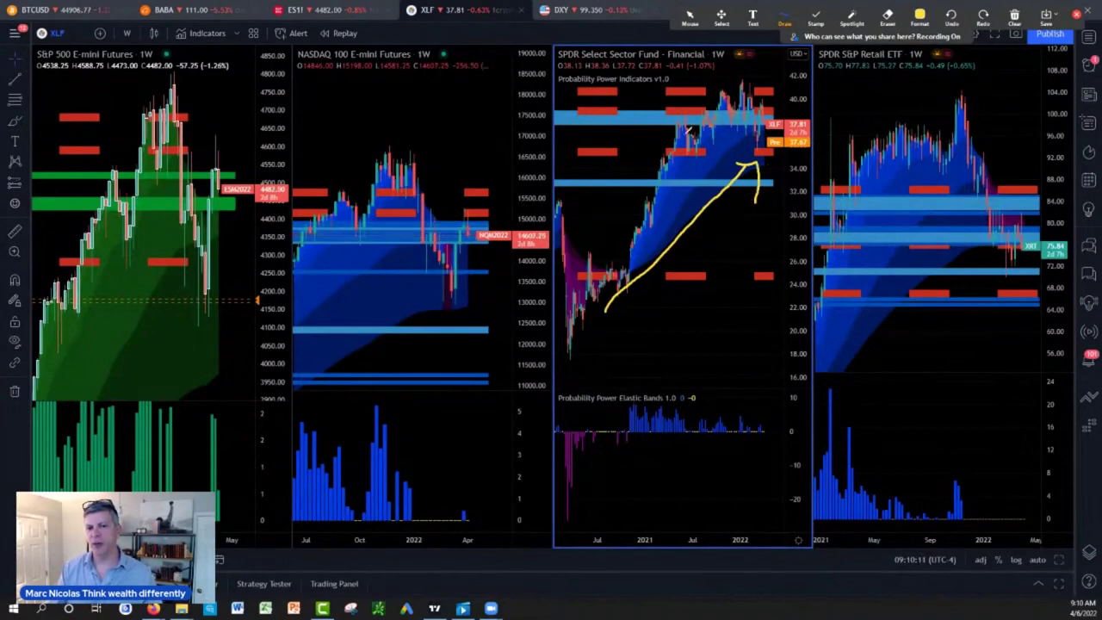
mouse_move(686, 91)
mouse_down()
mouse_move(683, 147)
mouse_move(767, 147)
mouse_move(774, 127)
mouse_move(751, 85)
mouse_move(680, 89)
mouse_up()
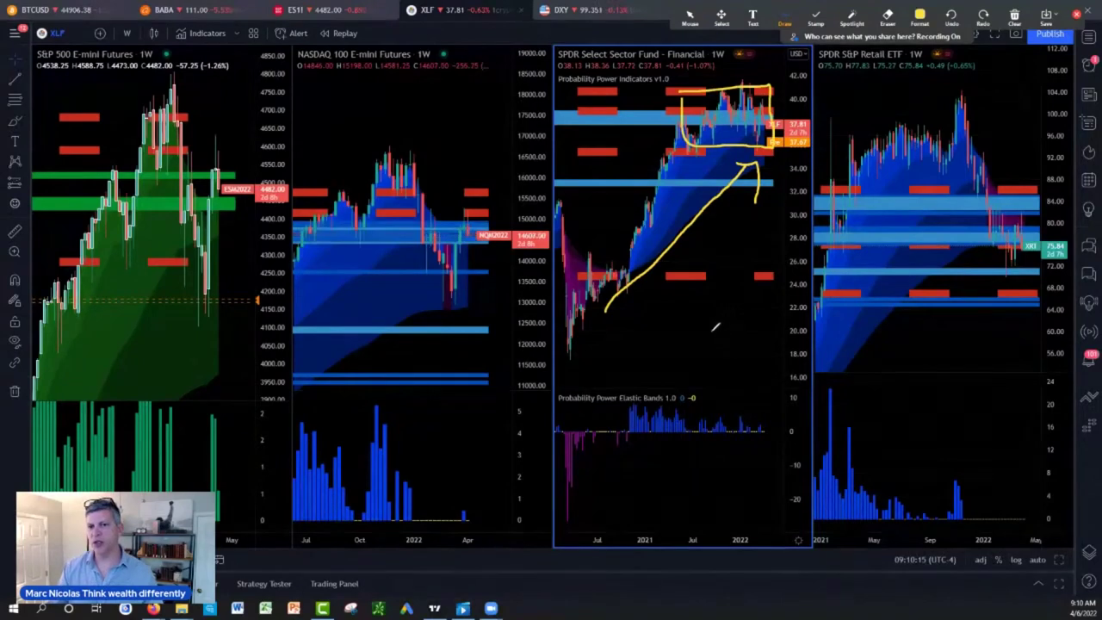
Step: Draw up and down breakout arrows from the Financial sector chart's box and label the levels "40" and "35"
mouse_move(776, 87)
mouse_down()
mouse_move(827, 54)
mouse_move(822, 75)
mouse_up()
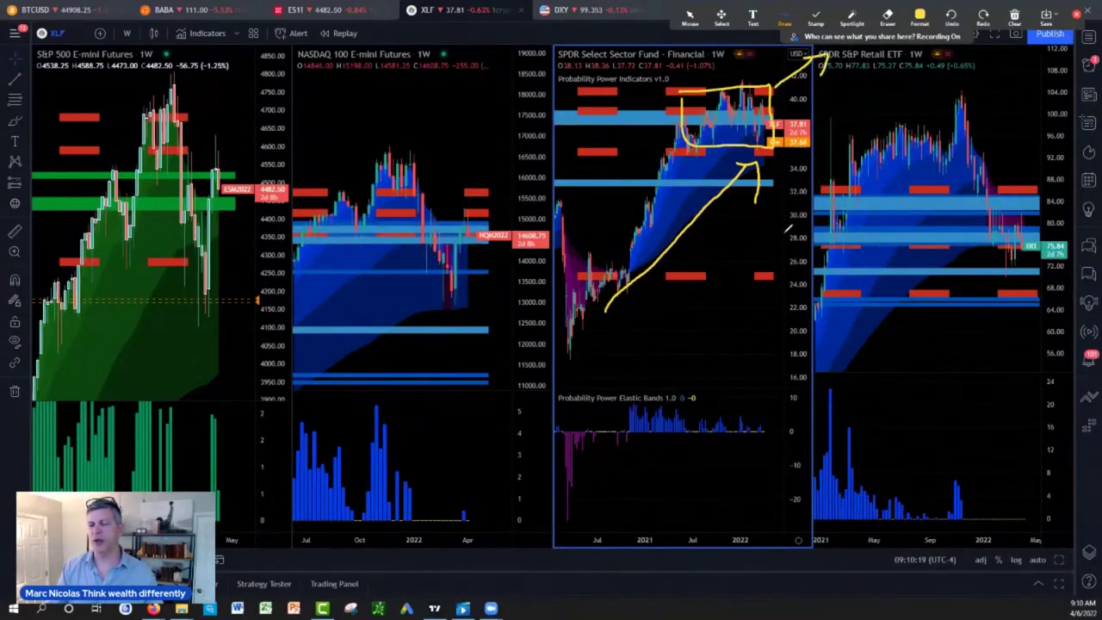
mouse_move(770, 152)
mouse_down()
mouse_move(799, 205)
mouse_move(810, 196)
mouse_up()
mouse_move(822, 140)
mouse_down()
mouse_move(827, 170)
mouse_move(859, 159)
mouse_move(845, 172)
mouse_up()
mouse_move(811, 79)
mouse_down()
mouse_move(829, 114)
mouse_move(839, 83)
mouse_up()
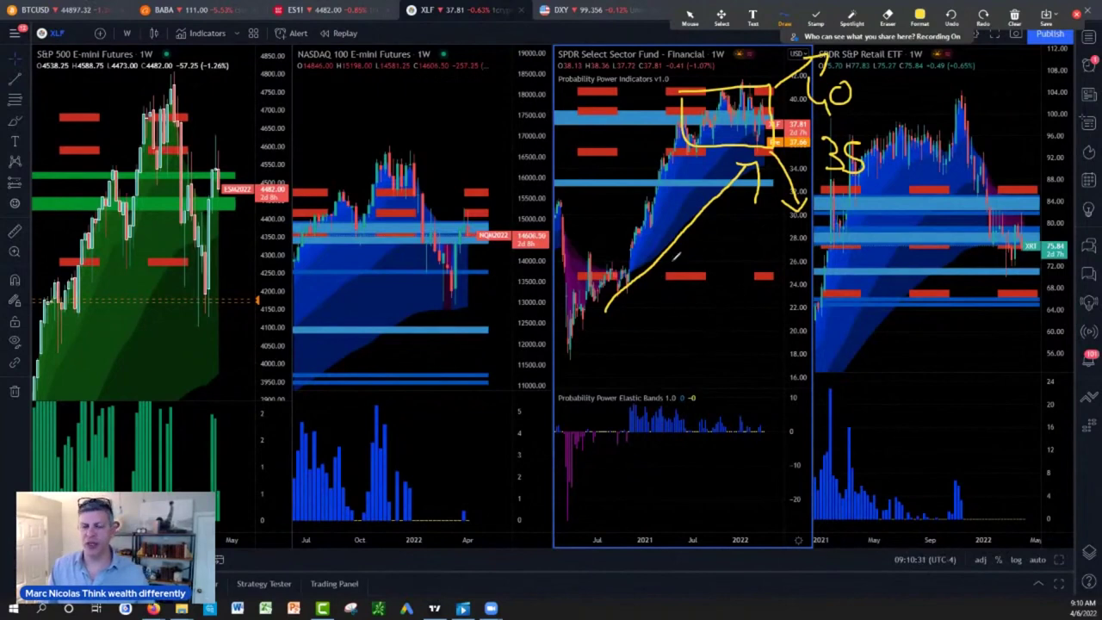
Step: Clear all drawings and bound the Retail ETF's price range with horizontal lines near 100 and 87, labelling the lower one "88"
click(1014, 15)
click(1024, 41)
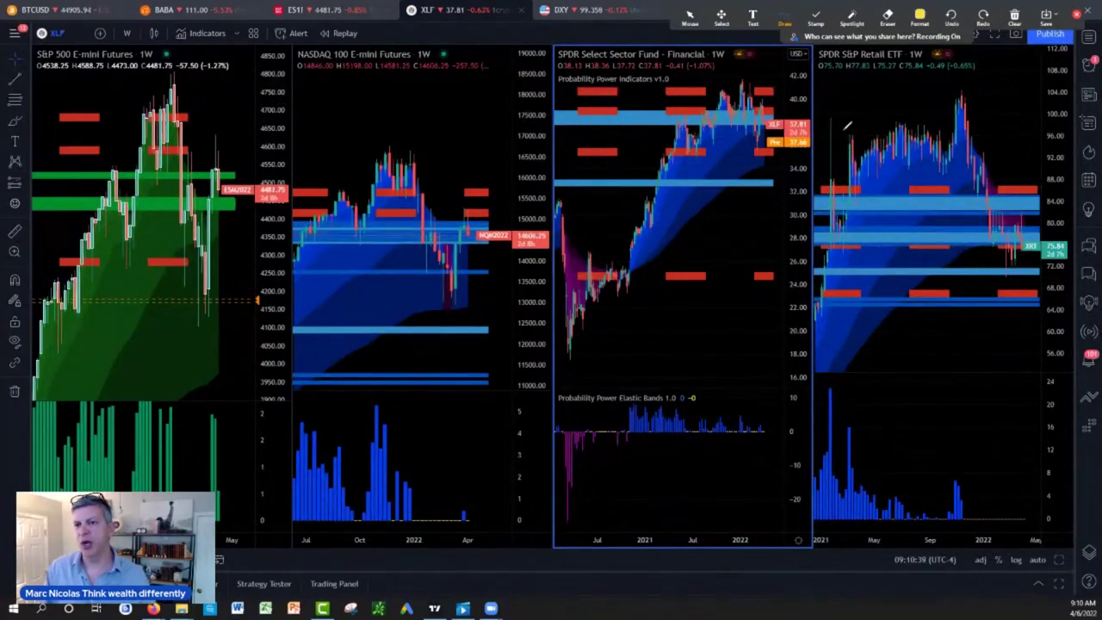
drag(824, 113, 1017, 106)
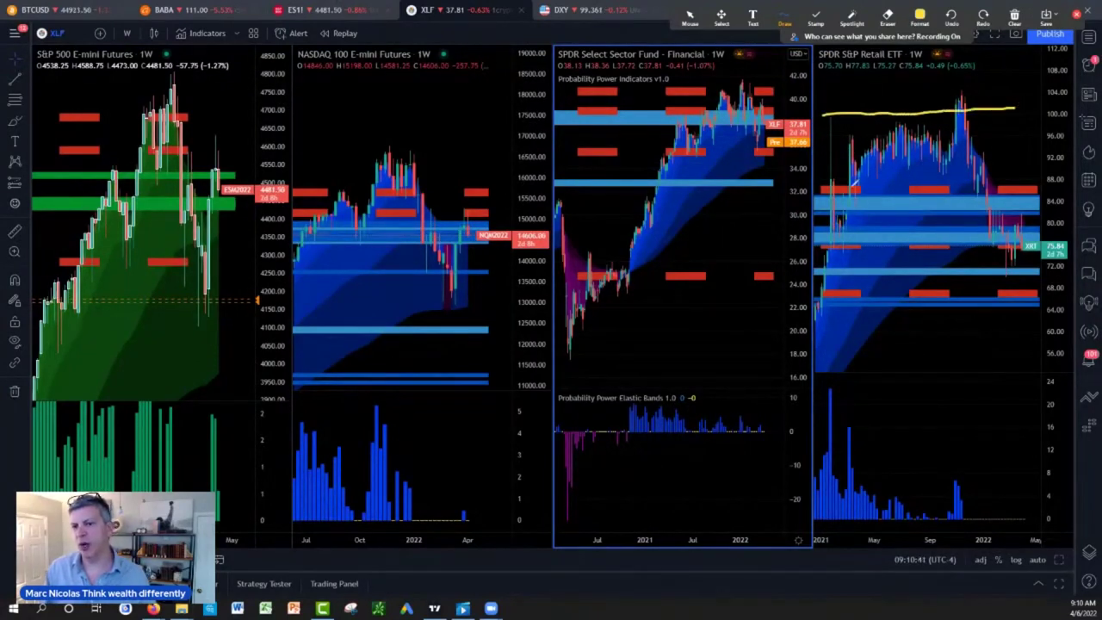
mouse_move(842, 185)
mouse_down()
mouse_move(1044, 180)
mouse_move(1018, 168)
mouse_move(1059, 183)
mouse_up()
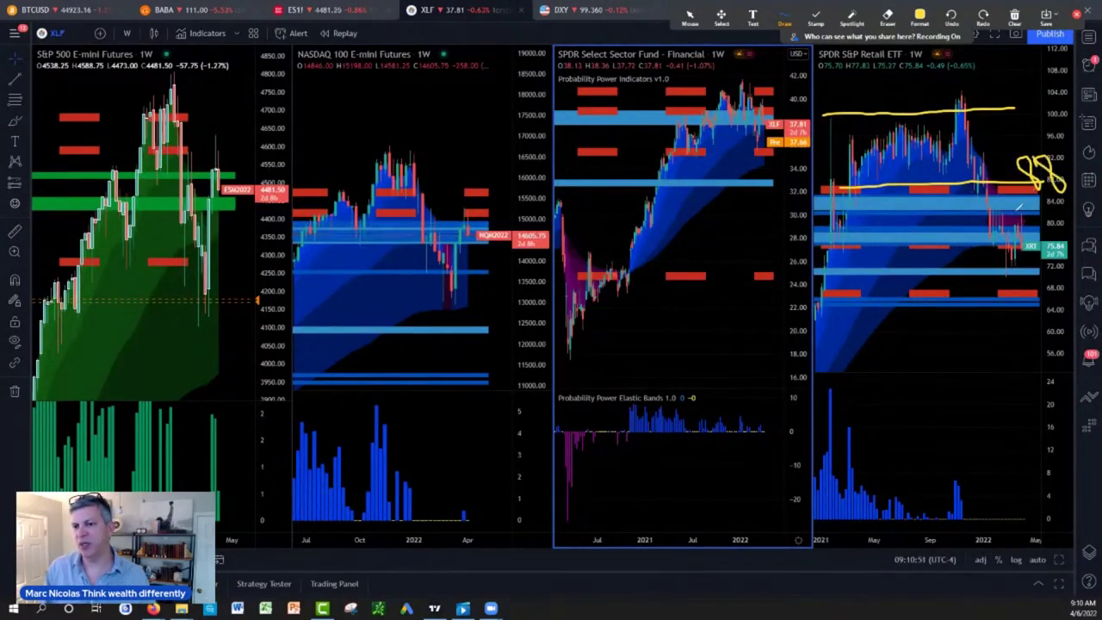
Step: Label "85" on the Retail ETF chart, trace the V-shaped drop and rebound, and draw a downward arrow to a circled area around 64
drag(1011, 193, 1031, 207)
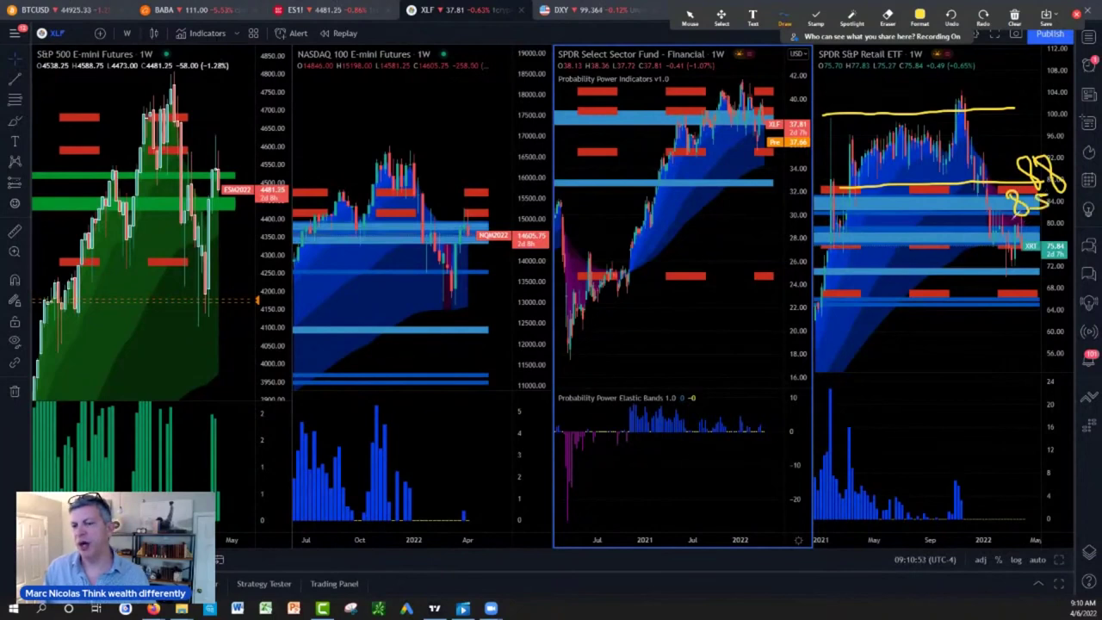
mouse_move(966, 199)
mouse_down()
mouse_move(1014, 260)
mouse_move(1050, 191)
mouse_up()
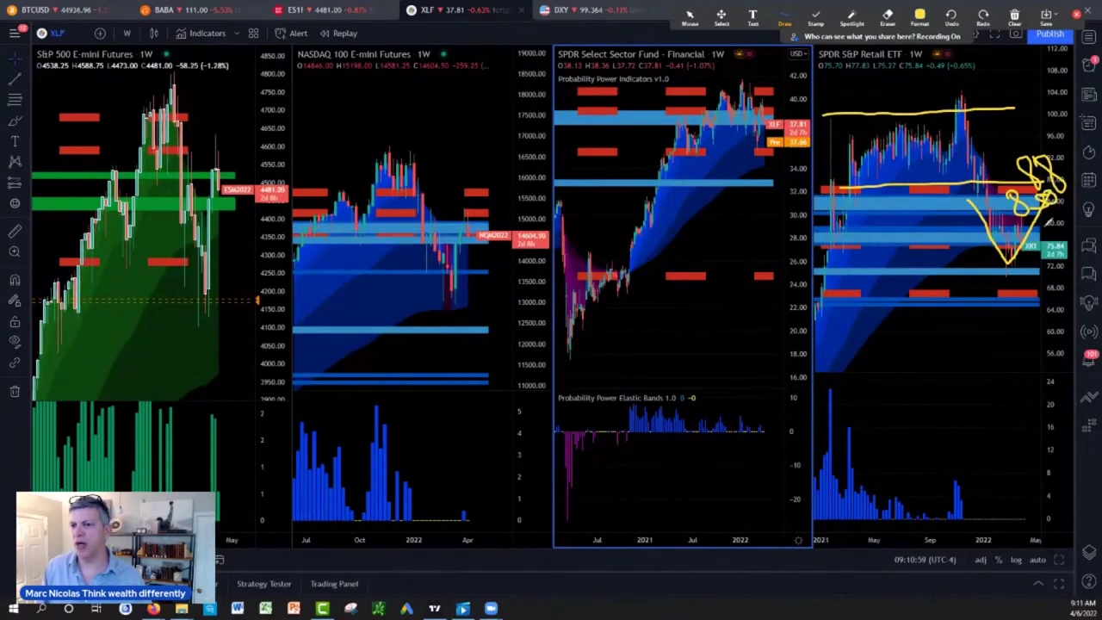
mouse_move(1049, 208)
mouse_down()
mouse_move(1043, 315)
mouse_move(1057, 297)
mouse_move(1064, 331)
mouse_move(1026, 284)
mouse_up()
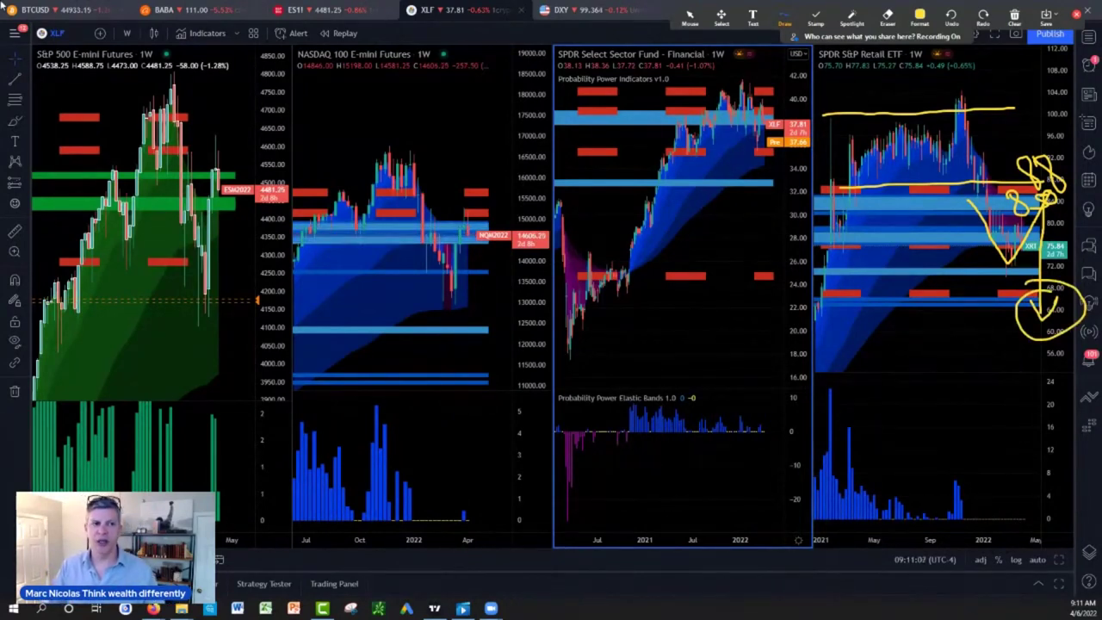
Step: Underline the headings of the S&P 500, NASDAQ 100, Financial sector and Retail ETF charts
drag(31, 72, 138, 74)
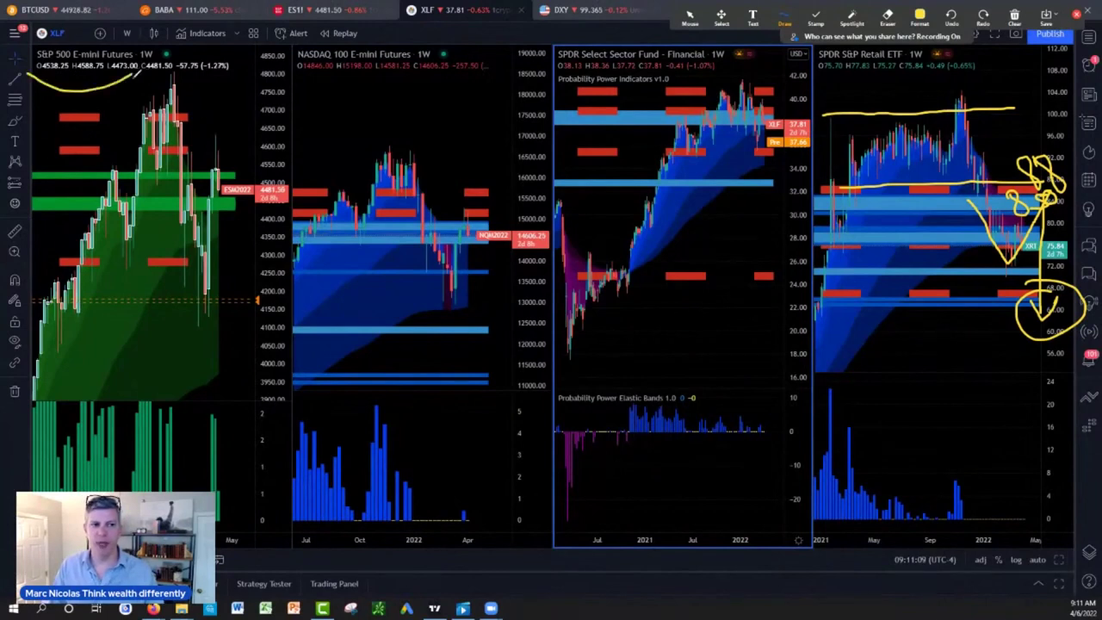
drag(303, 79, 381, 80)
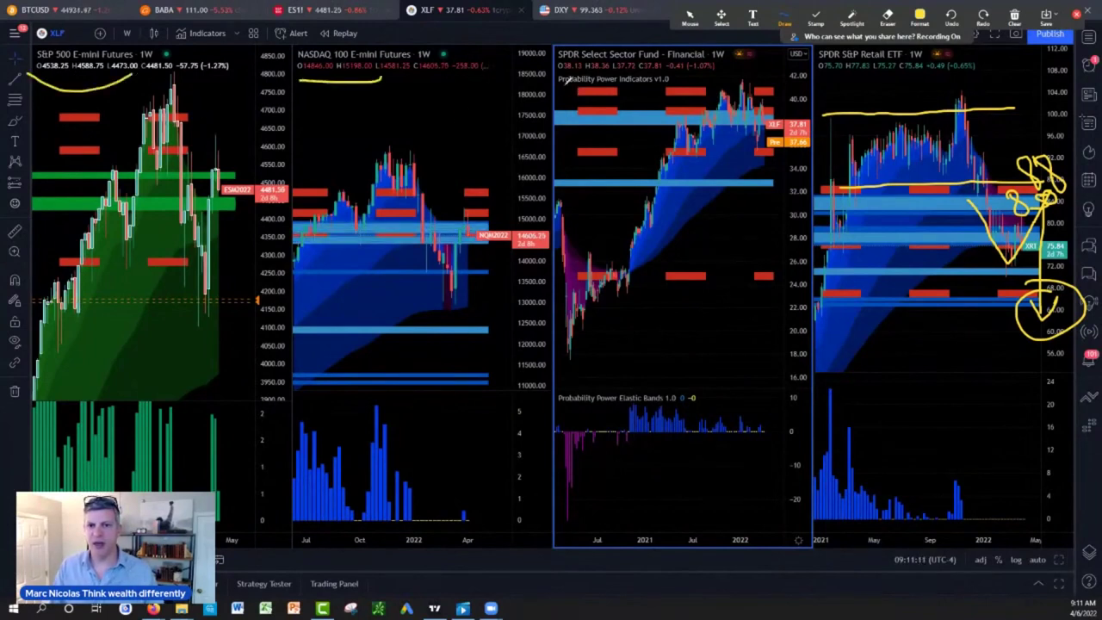
drag(563, 86, 646, 79)
drag(820, 82, 924, 69)
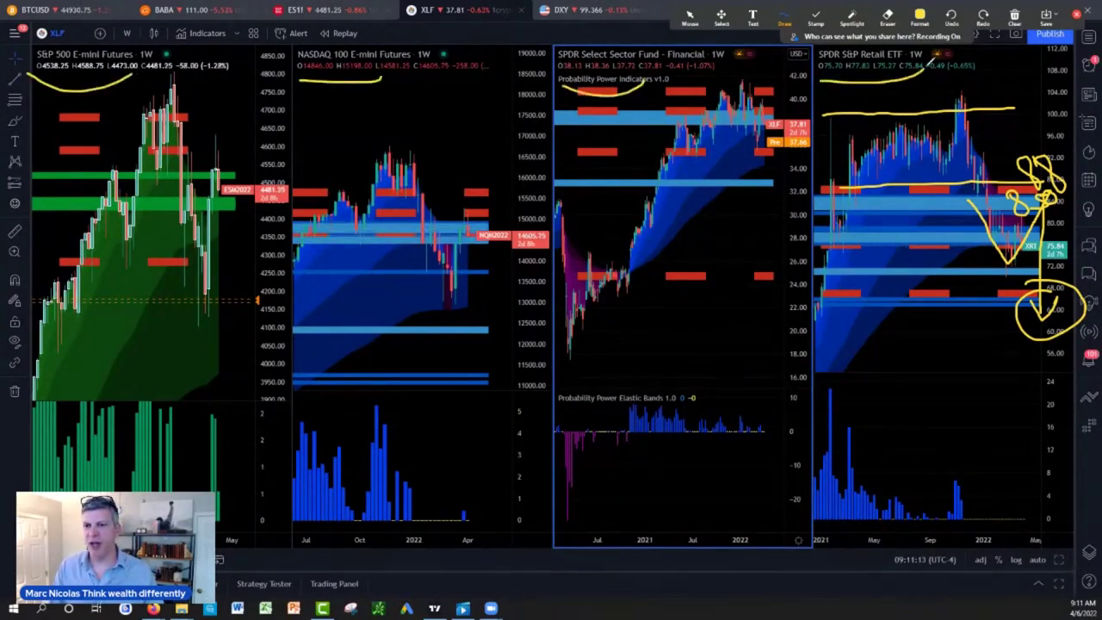
Step: Clear all drawings, switch to the BTCUSD chart layout and ready the freehand pen
click(1014, 15)
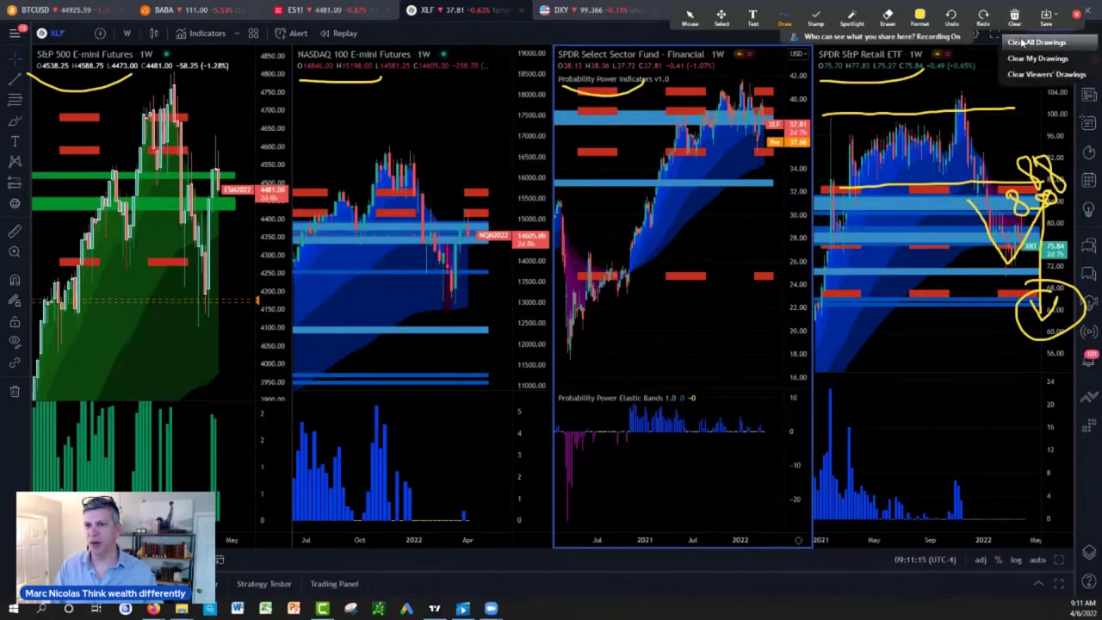
click(1045, 40)
click(690, 16)
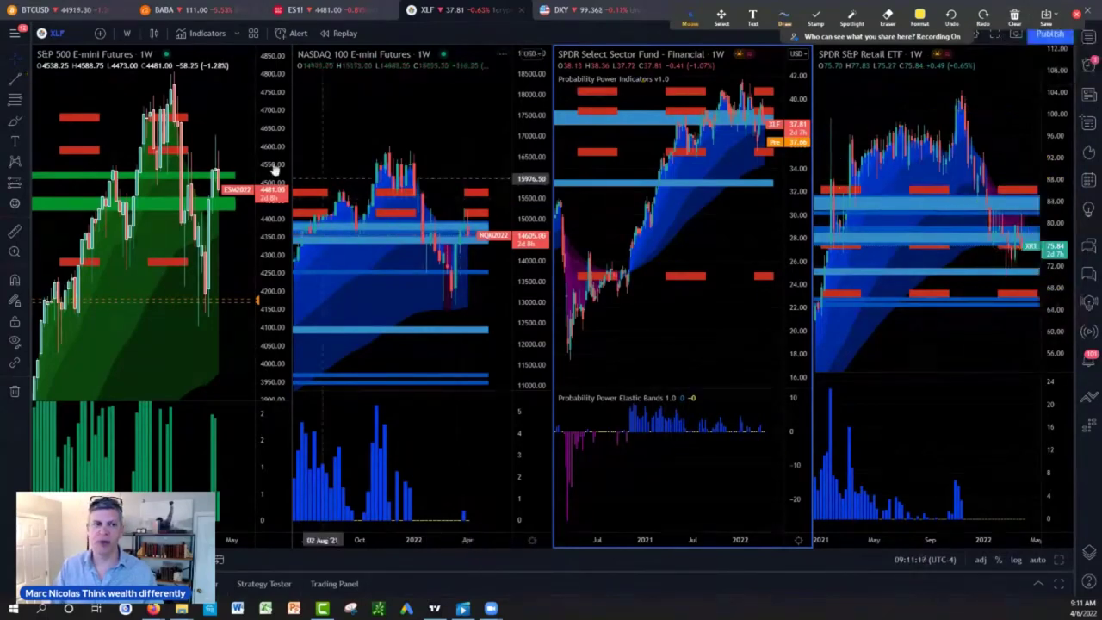
click(62, 11)
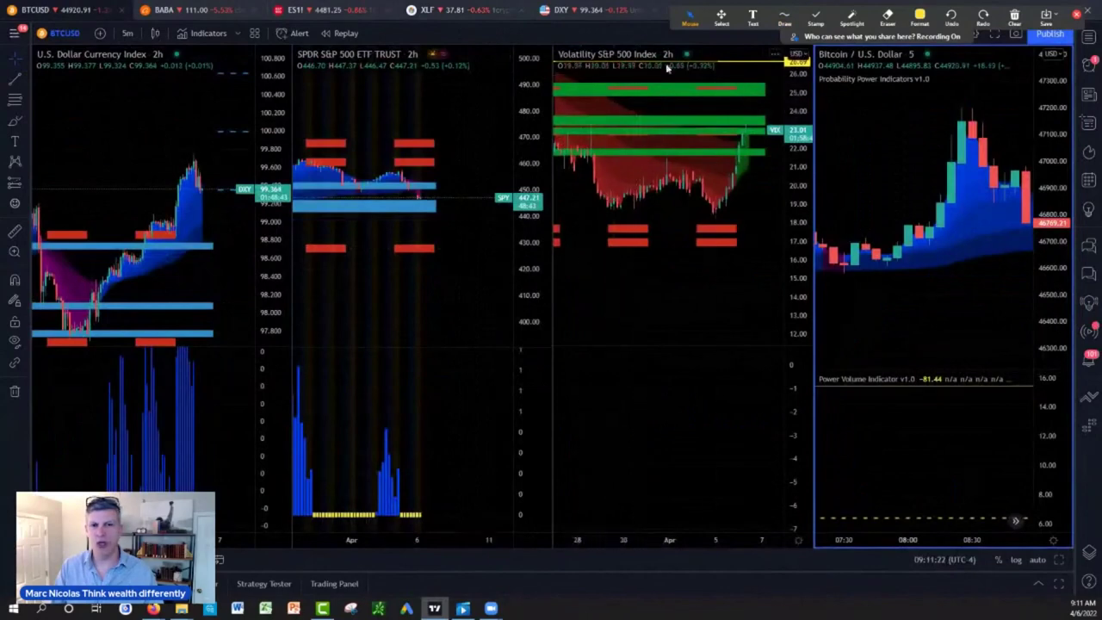
click(784, 16)
click(783, 47)
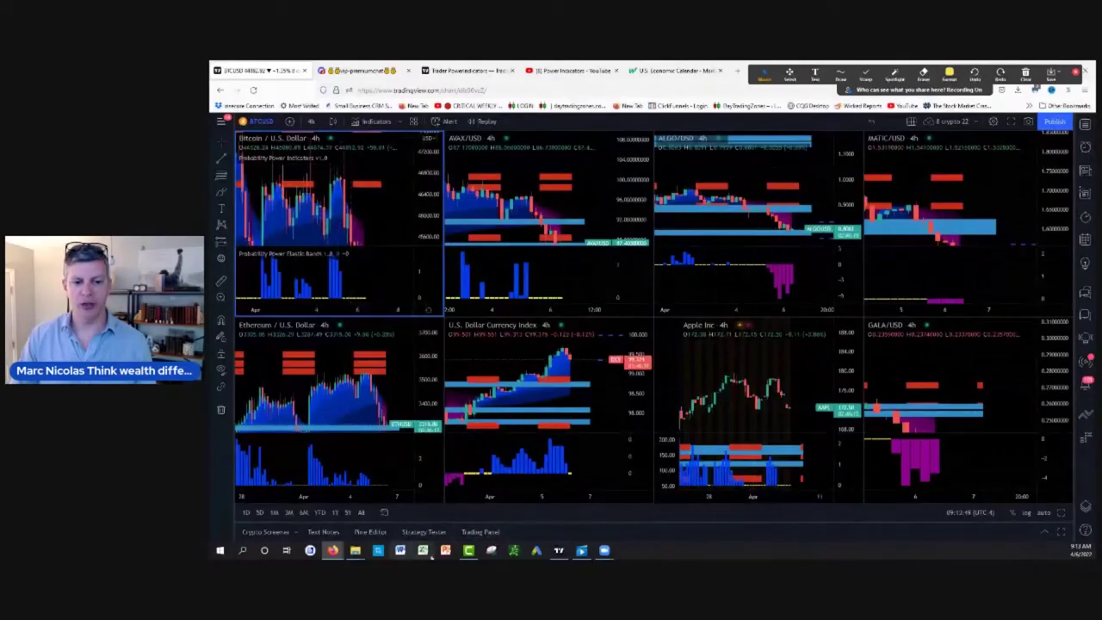
Step: Switch from the browser back to the TradingView desktop window and draw a rising arrow along the U.S. Dollar Currency Index rally
click(560, 552)
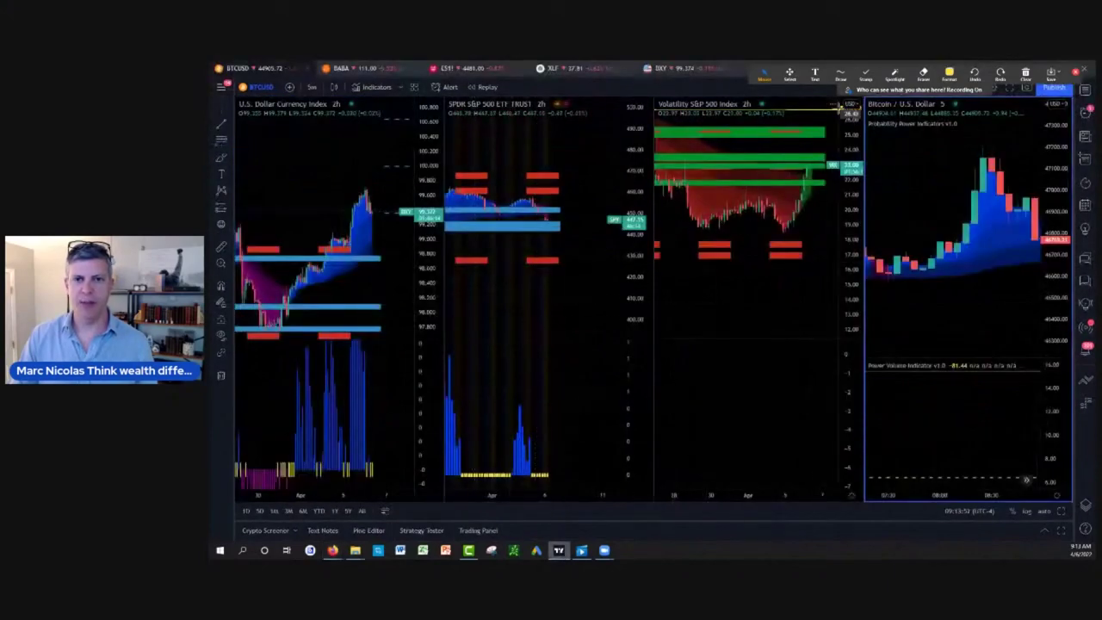
click(841, 76)
click(840, 96)
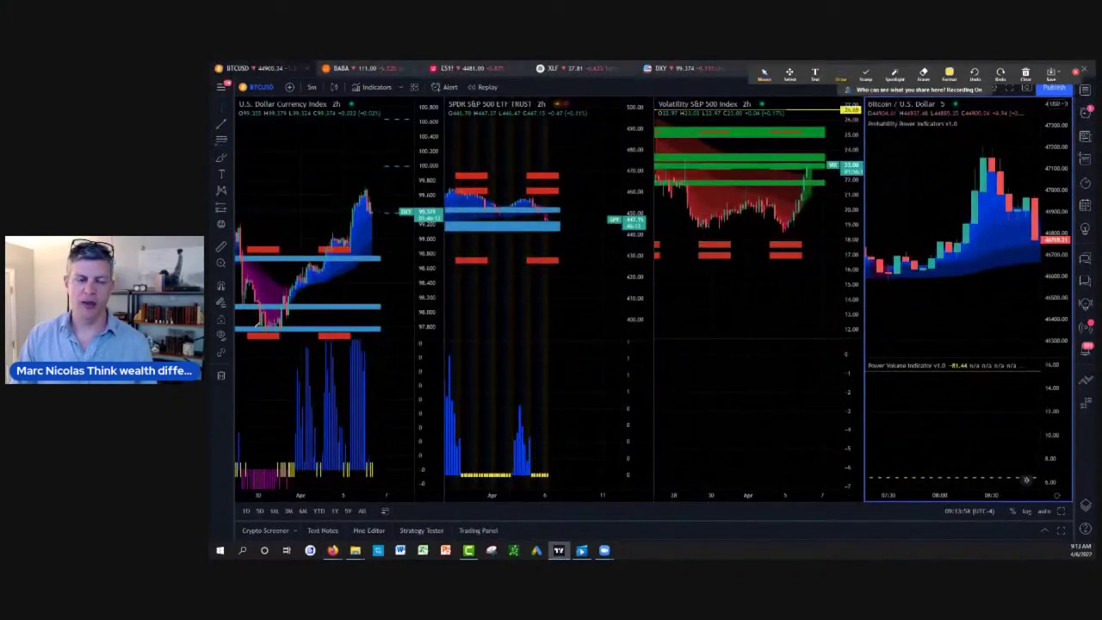
drag(250, 340, 251, 340)
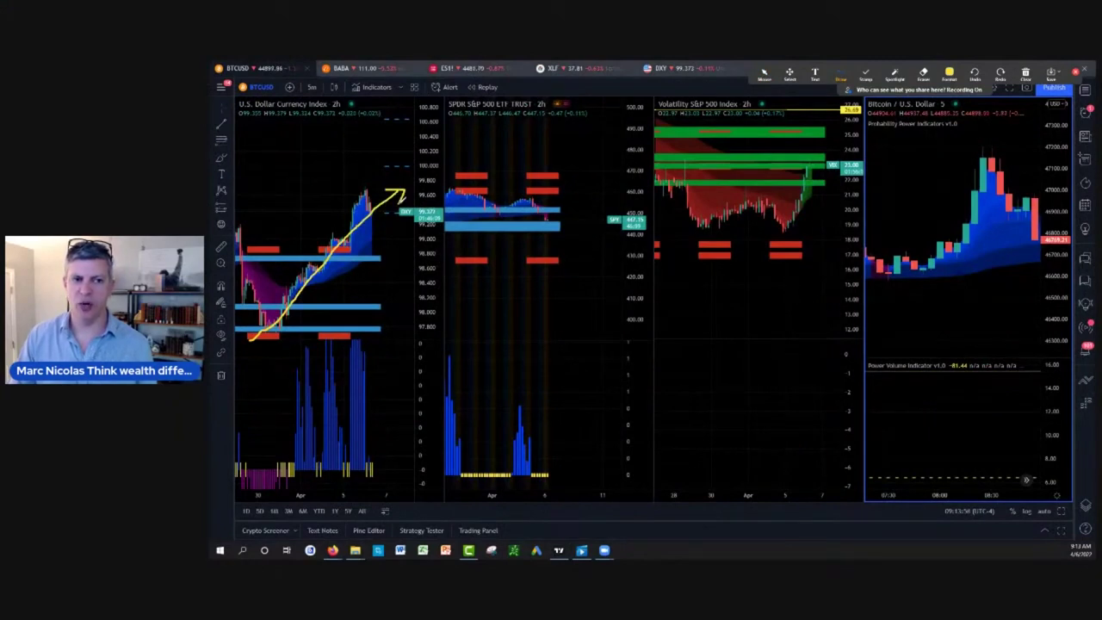
Step: Circle the area above 100 on the U.S. Dollar Index chart and point an arrow at the rally's midpoint with a handwritten note
mouse_move(408, 107)
mouse_down()
mouse_move(360, 119)
mouse_move(438, 149)
mouse_move(402, 108)
mouse_up()
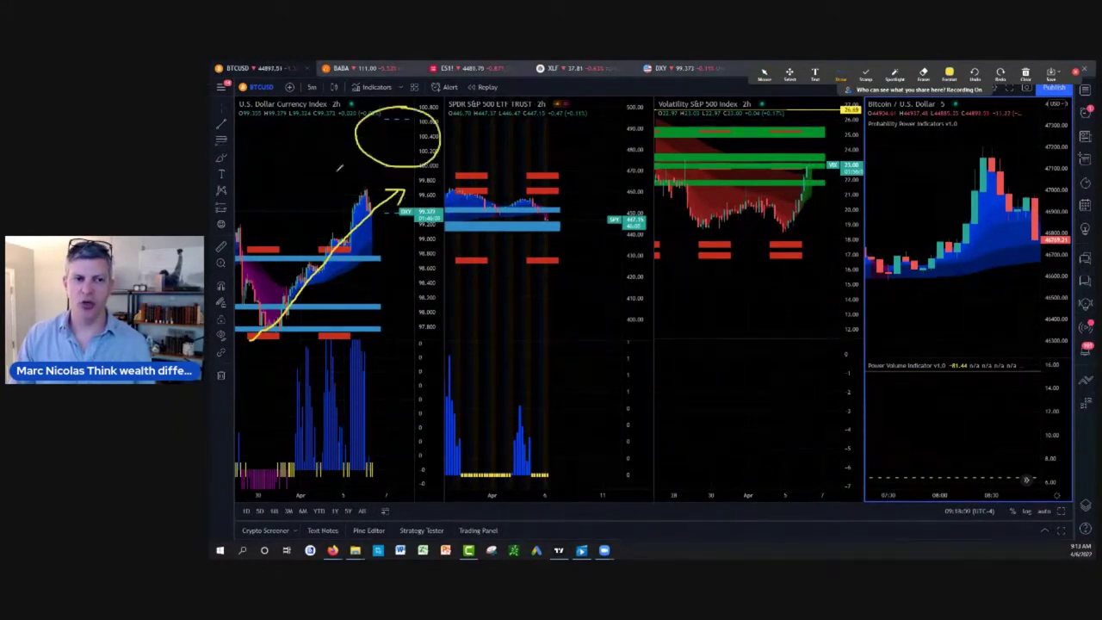
mouse_move(262, 173)
mouse_down()
mouse_move(312, 234)
mouse_move(331, 218)
mouse_up()
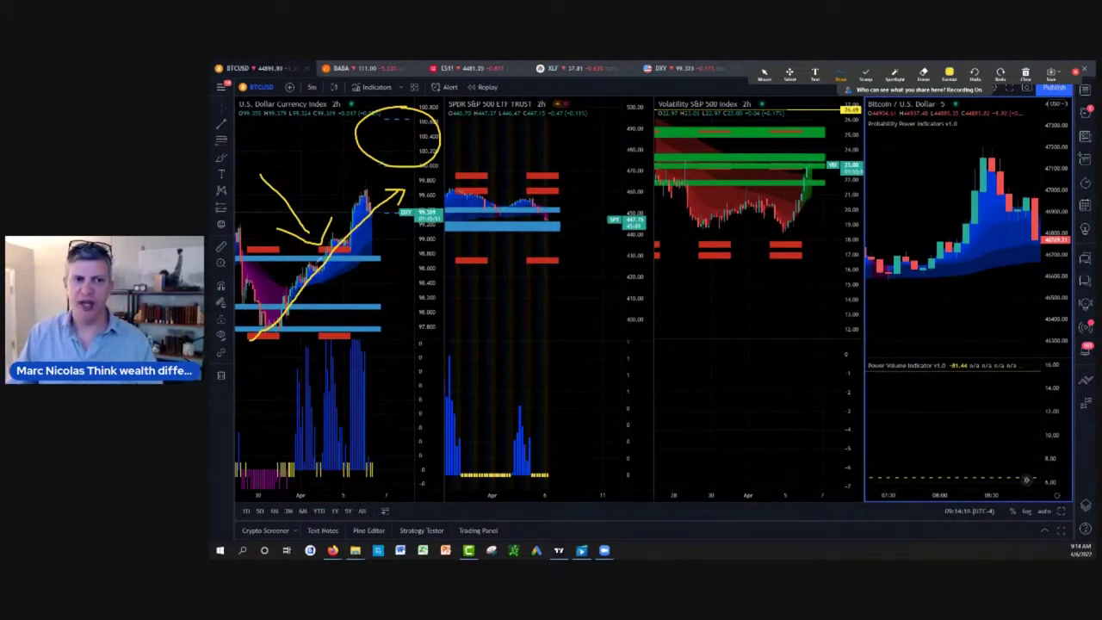
mouse_move(308, 166)
mouse_down()
mouse_move(320, 177)
mouse_move(344, 161)
mouse_move(358, 170)
mouse_up()
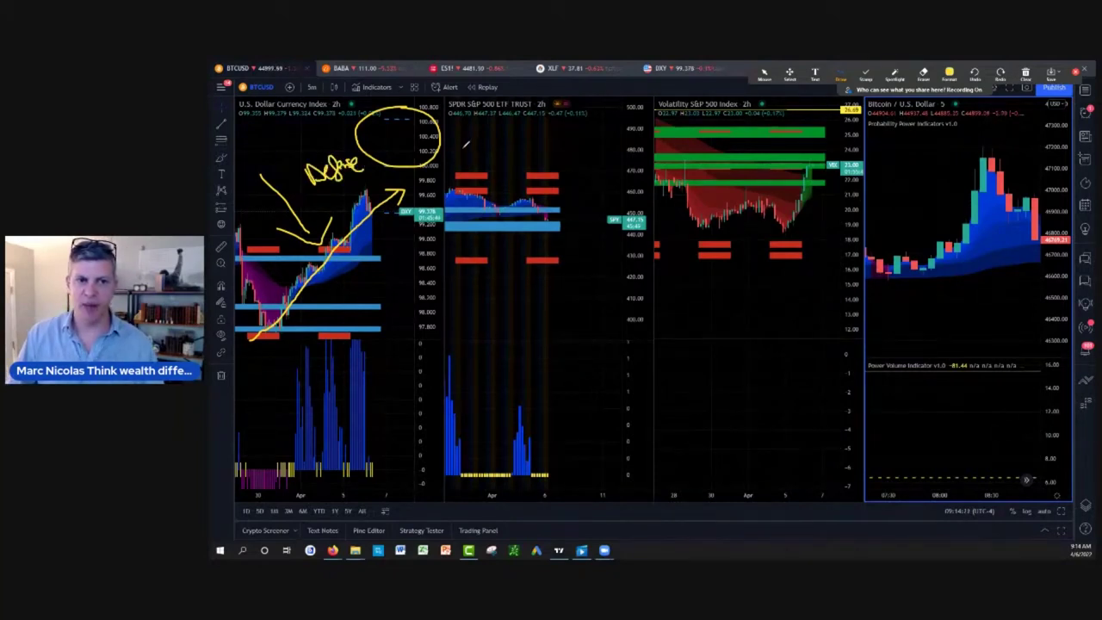
Step: Draw two falling arrows across the SPDR S&P 500 ETF chart and a rising arrow to about 25 on the Volatility Index chart
mouse_move(463, 145)
mouse_down()
mouse_move(592, 216)
mouse_move(561, 229)
mouse_up()
drag(422, 216, 558, 262)
mouse_move(530, 244)
mouse_down()
mouse_move(559, 260)
mouse_move(527, 269)
mouse_up()
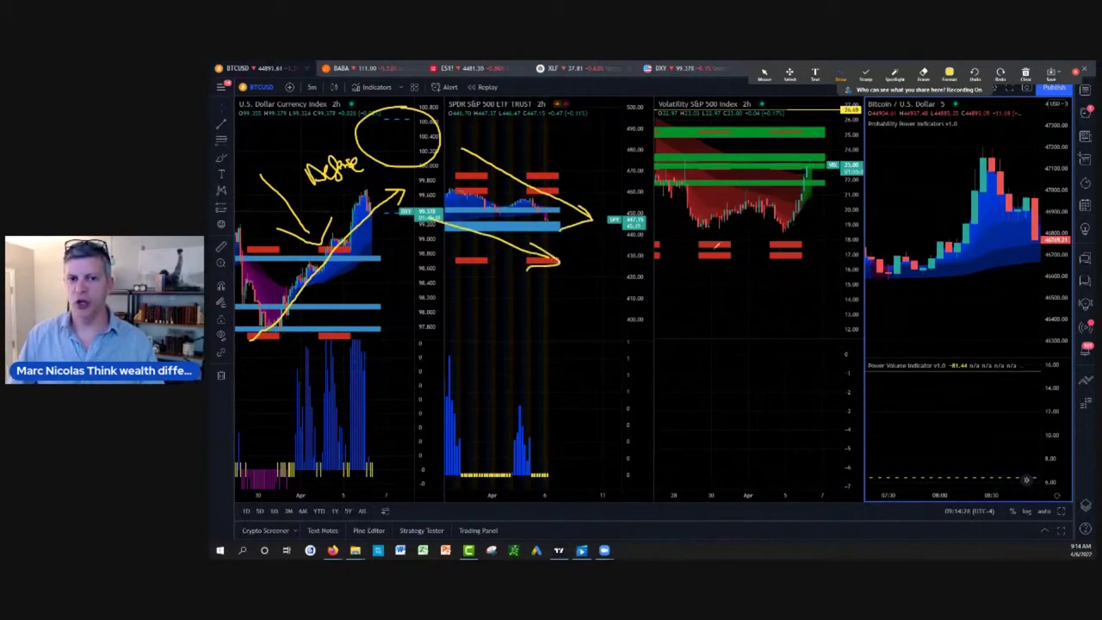
mouse_move(707, 260)
mouse_down()
mouse_move(794, 138)
mouse_move(800, 146)
mouse_up()
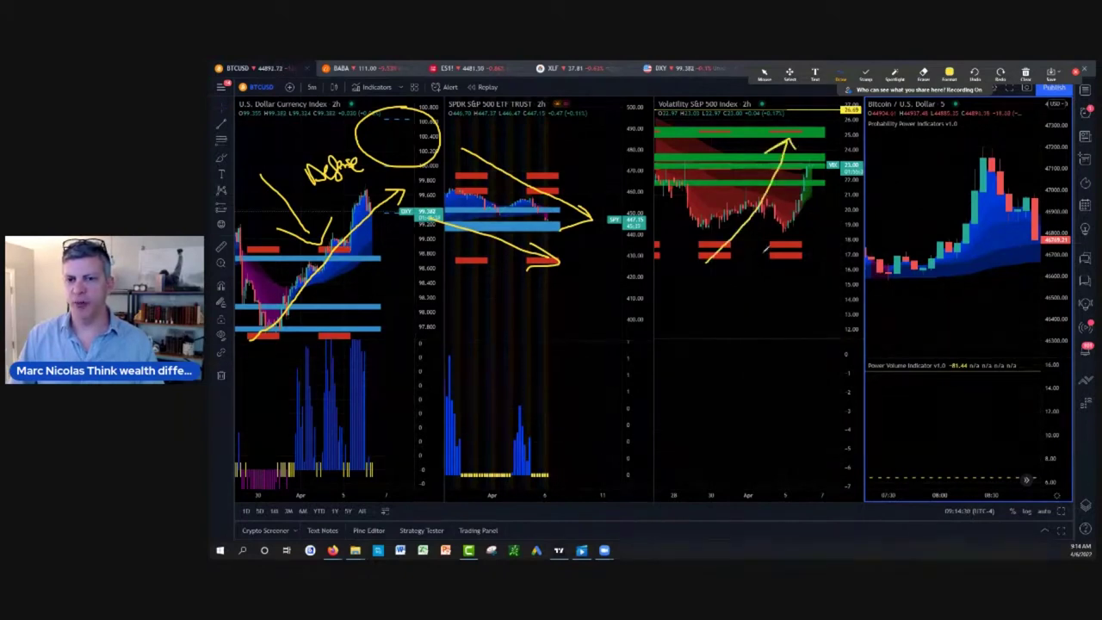
Step: Circle the two red zones around 16 to 18 on the Volatility Index chart and draw two falling arrows on the Bitcoin chart
mouse_move(786, 226)
mouse_down()
mouse_move(787, 267)
mouse_move(766, 226)
mouse_move(735, 241)
mouse_move(695, 229)
mouse_up()
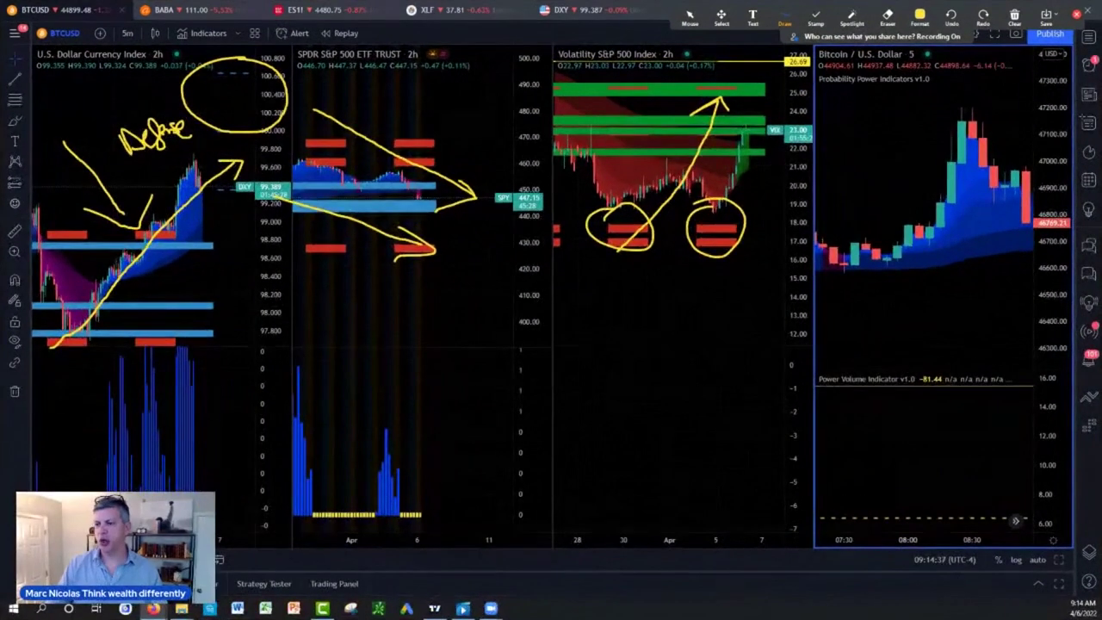
mouse_move(916, 140)
mouse_down()
mouse_move(1045, 235)
mouse_move(1013, 252)
mouse_up()
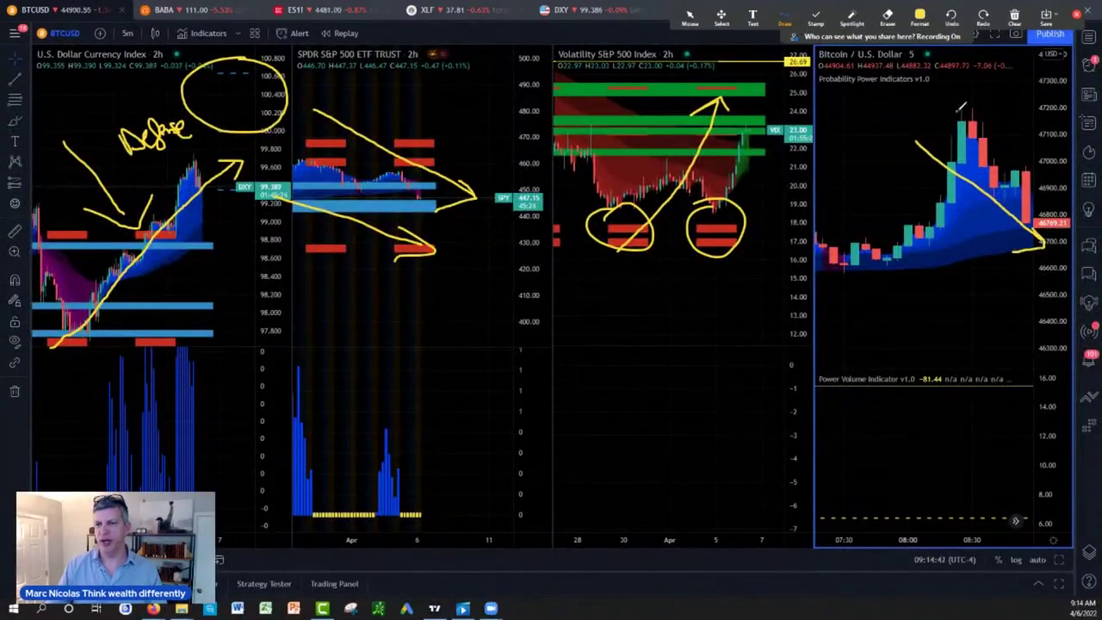
mouse_move(957, 111)
mouse_down()
mouse_move(1046, 165)
mouse_move(1036, 181)
mouse_up()
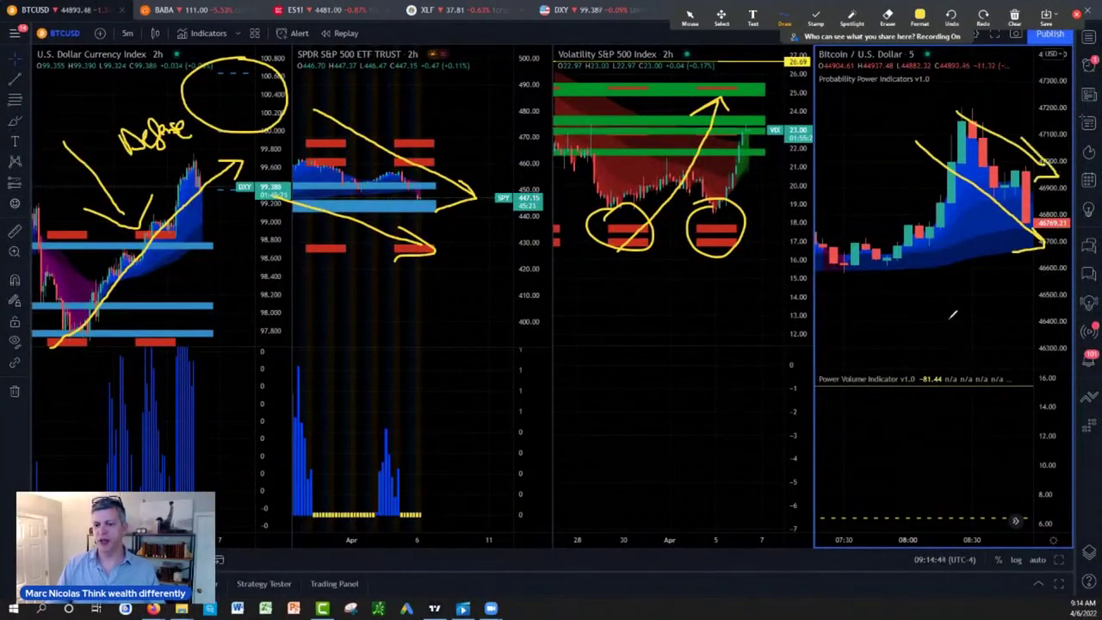
Step: Stop annotating and set the Bitcoin / U.S. Dollar chart's interval to 2 hours, adjusting its time and price scales
key(Escape)
drag(847, 535, 991, 541)
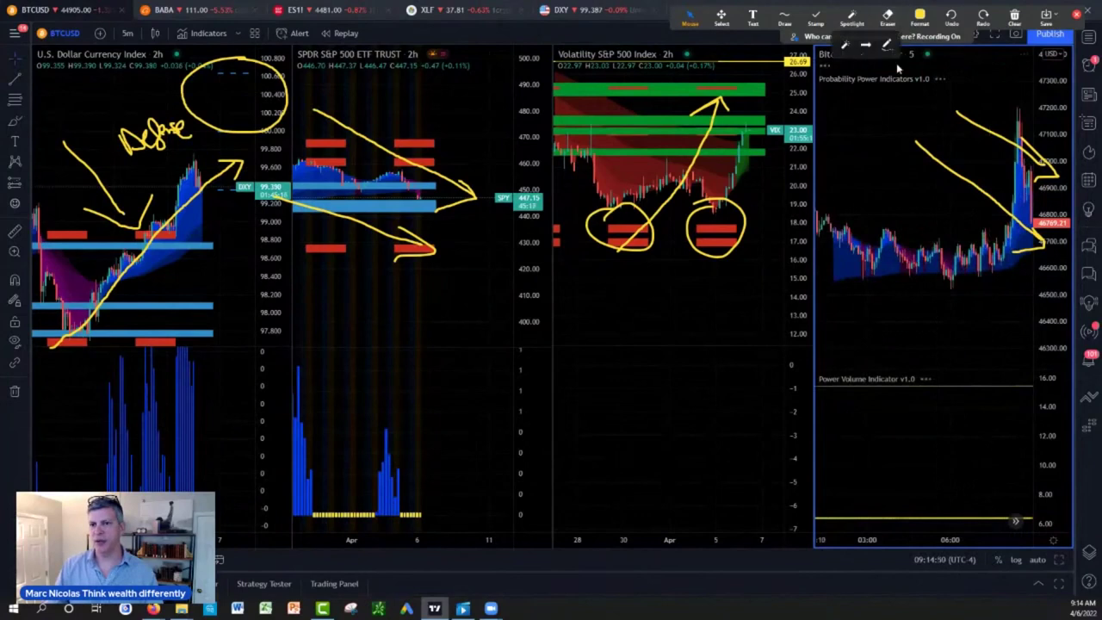
text(2)
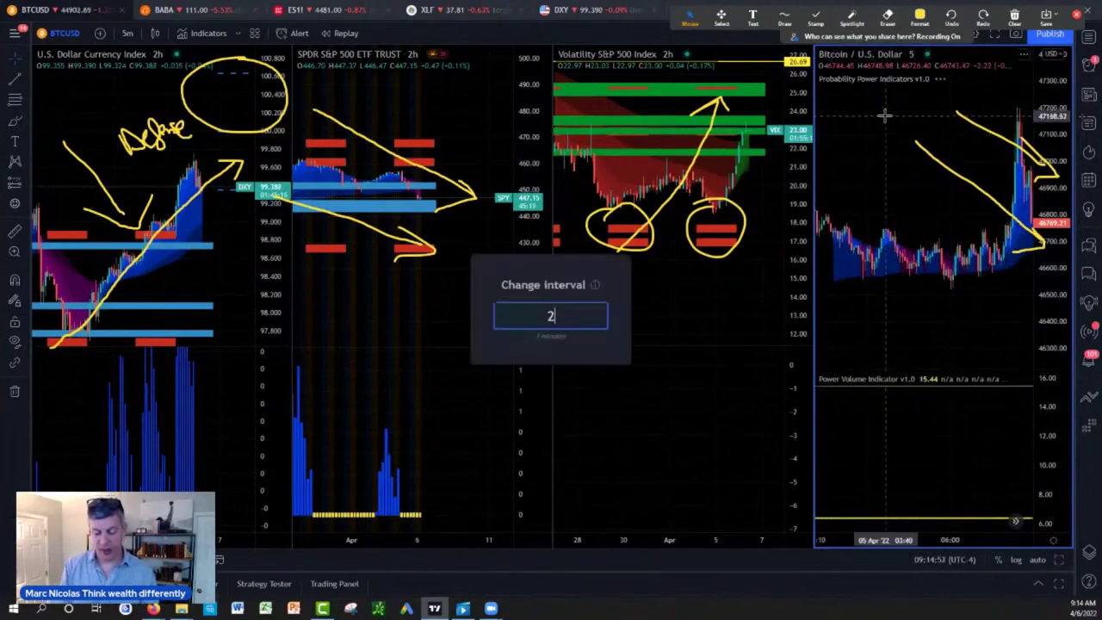
text(h)
key(Return)
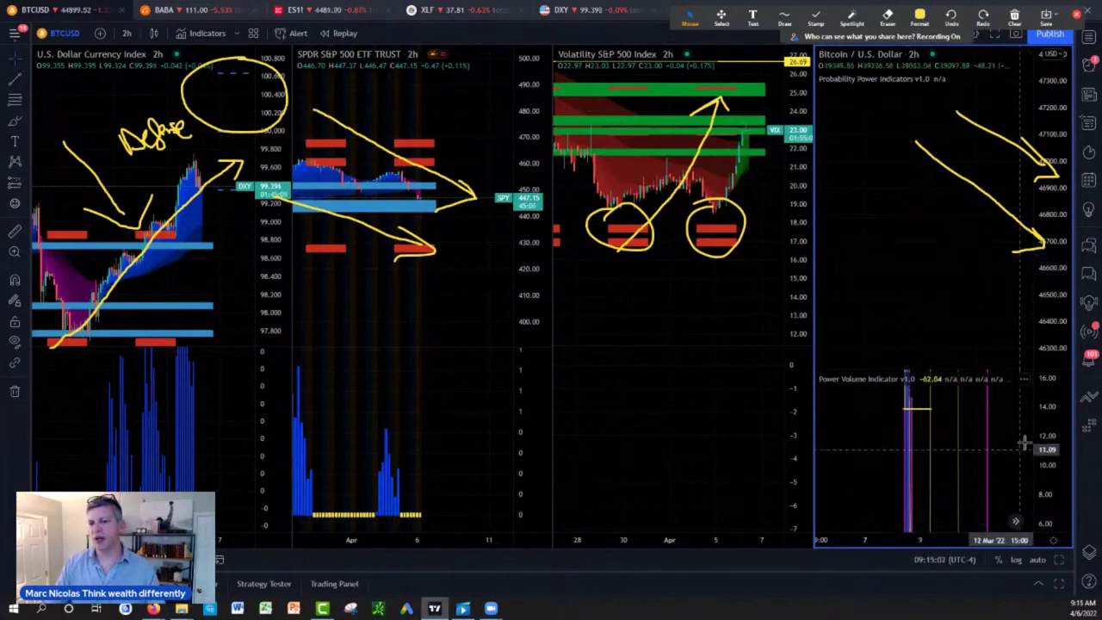
drag(1058, 409, 1043, 539)
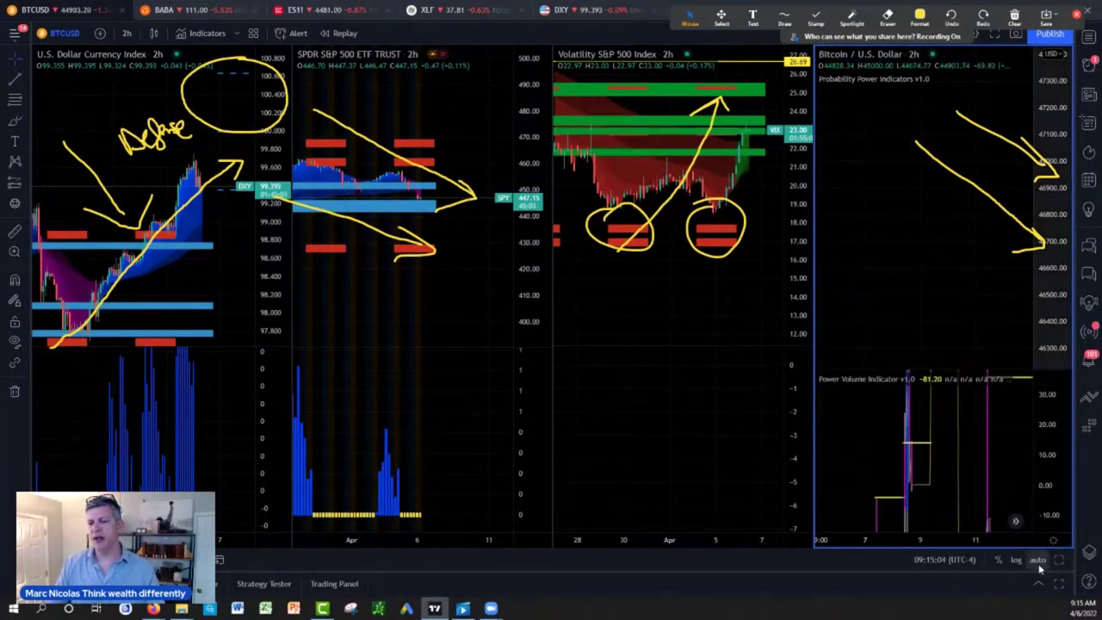
Step: Draw freehand arrows below the price action: rising for the Dollar Index, falling for the S&P 500 ETF and rising for the Volatility Index
click(784, 17)
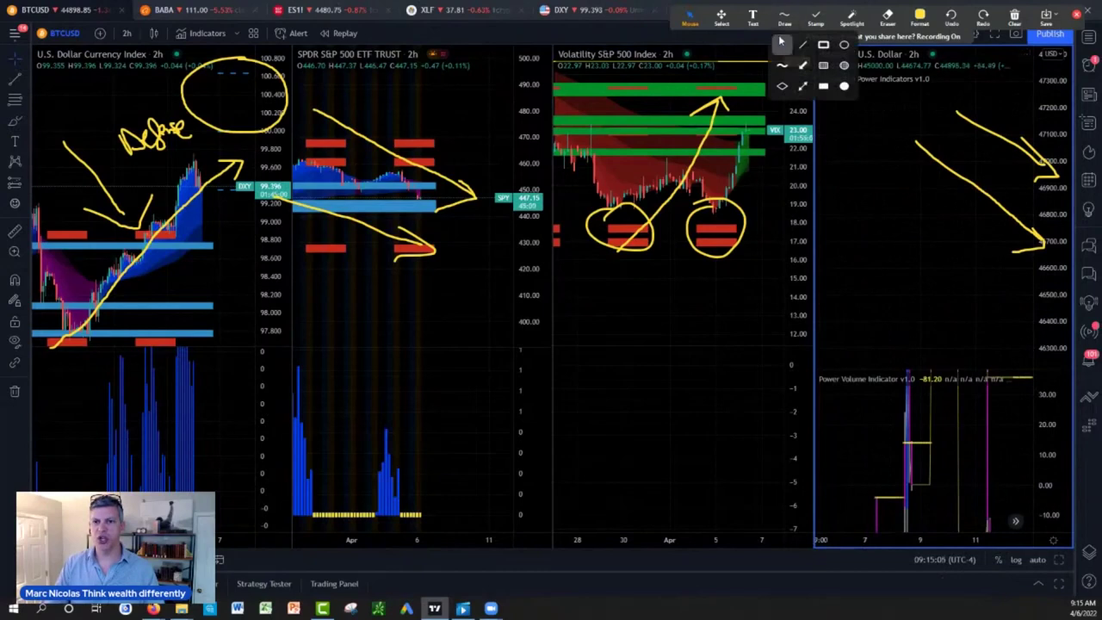
click(782, 46)
mouse_move(93, 446)
mouse_down()
mouse_move(222, 319)
mouse_move(244, 322)
mouse_move(215, 368)
mouse_up()
drag(331, 299, 440, 344)
drag(432, 318, 401, 362)
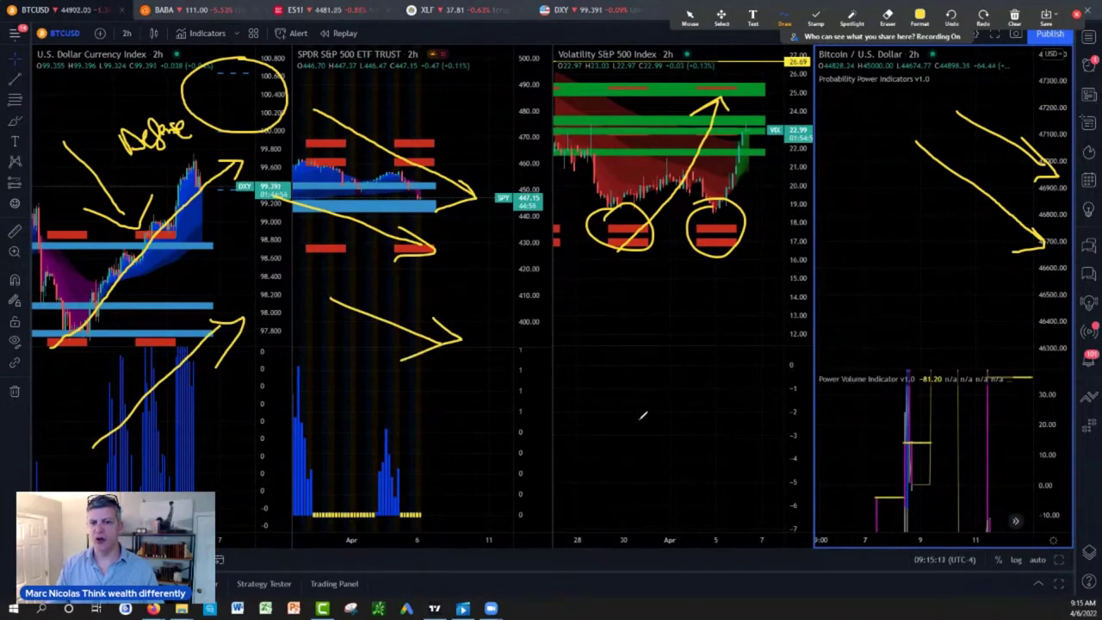
mouse_move(637, 421)
mouse_down()
mouse_move(712, 357)
mouse_move(750, 300)
mouse_move(757, 341)
mouse_up()
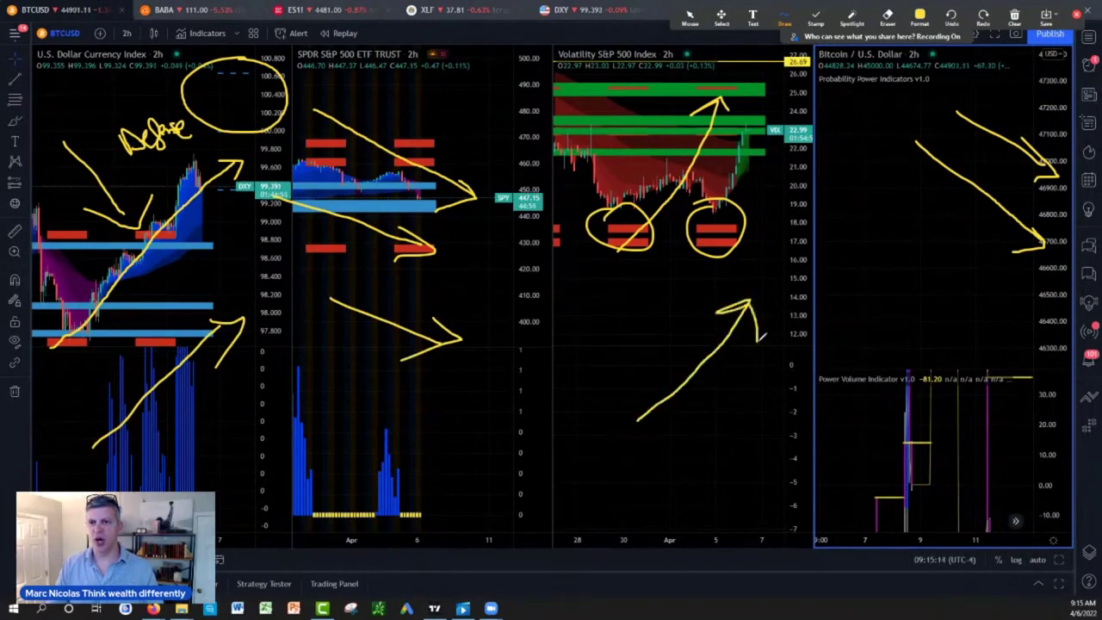